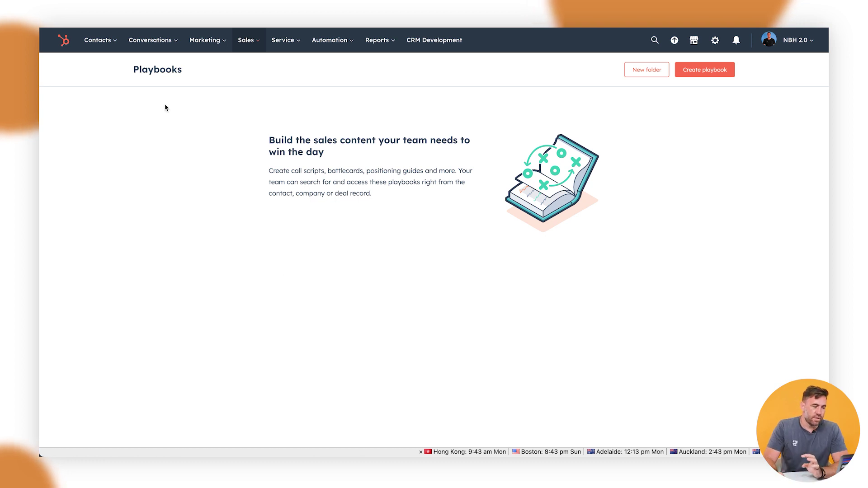
- Open the first contact's record from the Contacts list
mouse_move(103, 30)
left_click(104, 67)
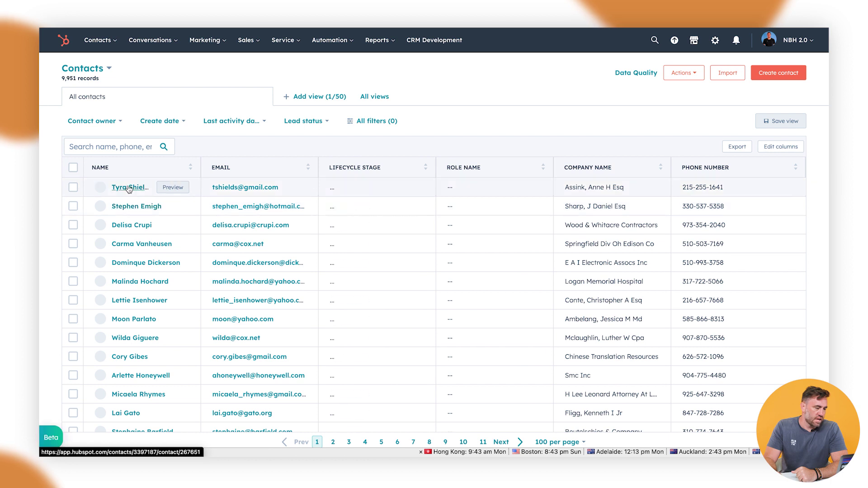
left_click(129, 188)
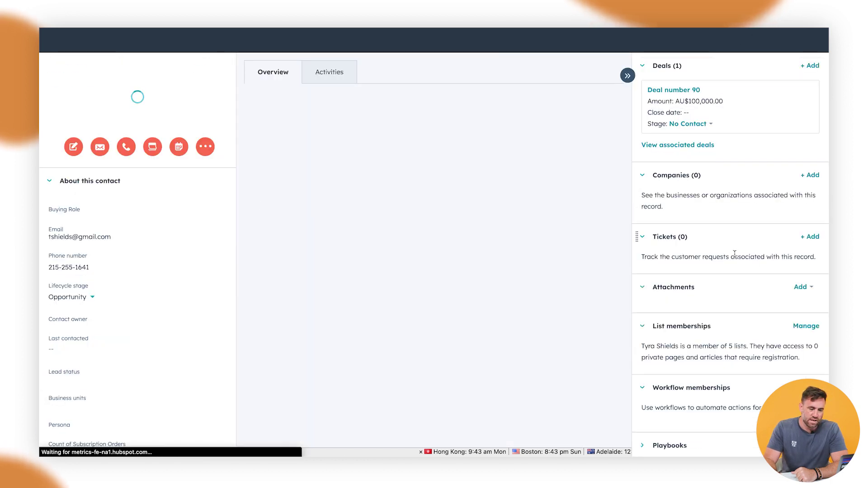
- Expand the record's Playbooks card in the right sidebar, which shows no playbooks yet
scroll(735, 255, "down", 7)
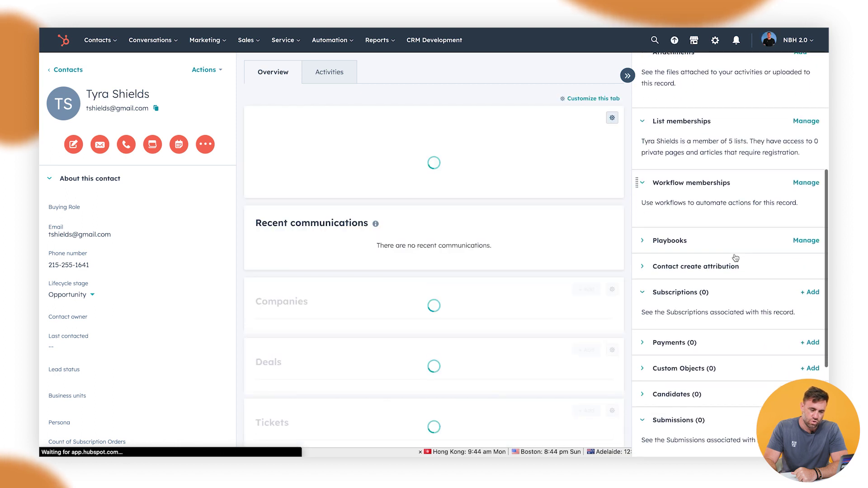
scroll(736, 258, "down", 3)
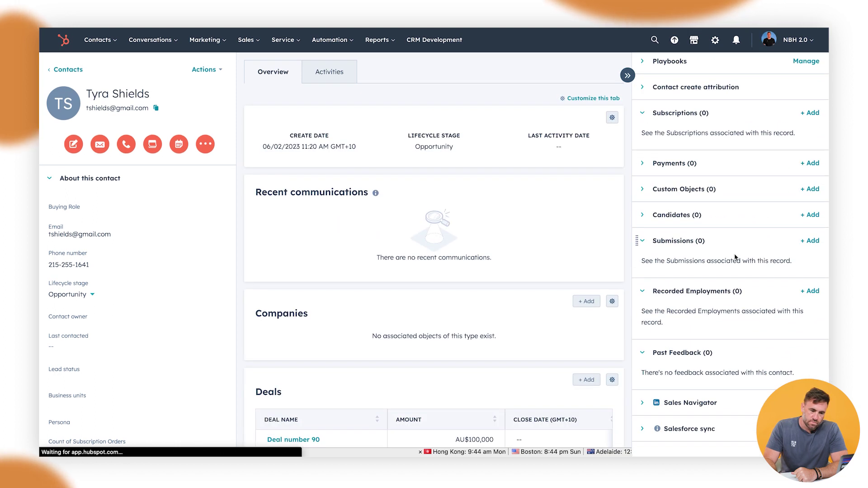
scroll(736, 257, "up", 2)
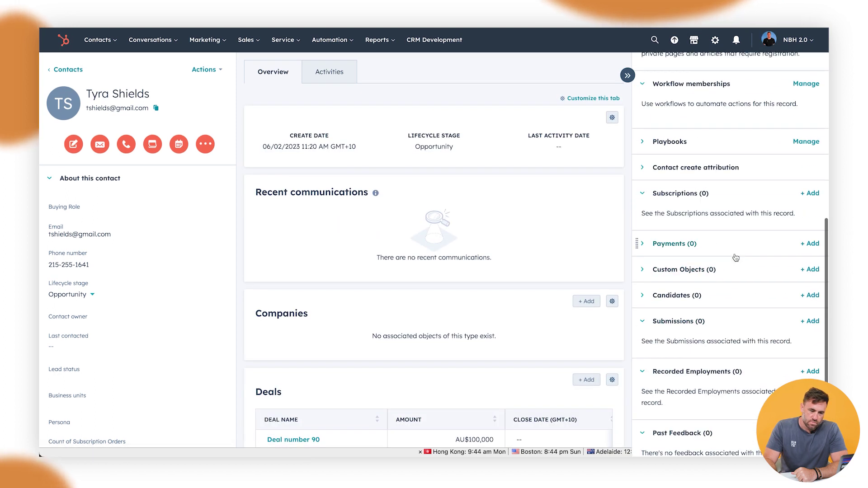
left_click(644, 143)
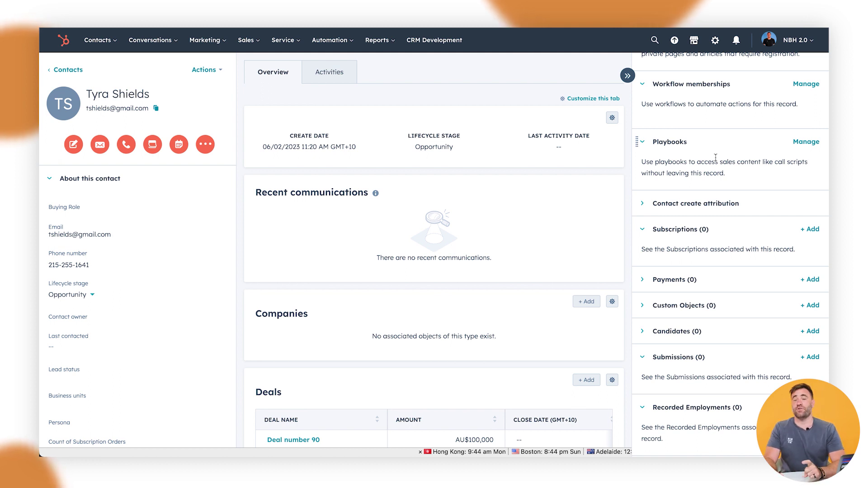
- From Sales > Playbooks, begin a new playbook and browse the template options
left_click(246, 40)
left_click(264, 201)
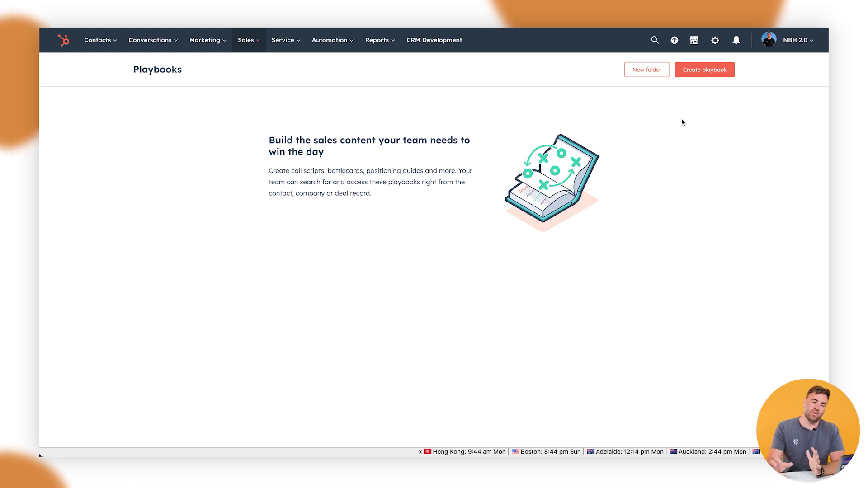
left_click(698, 72)
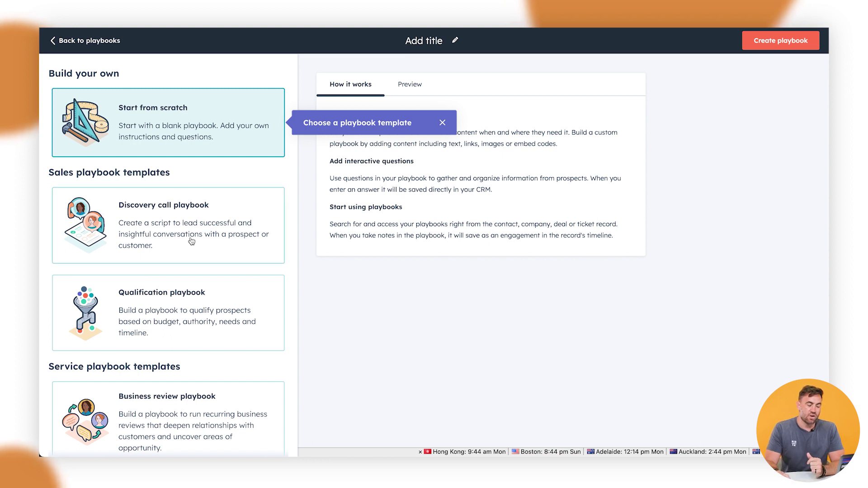
scroll(167, 242, "down", 1)
scroll(167, 242, "down", 3)
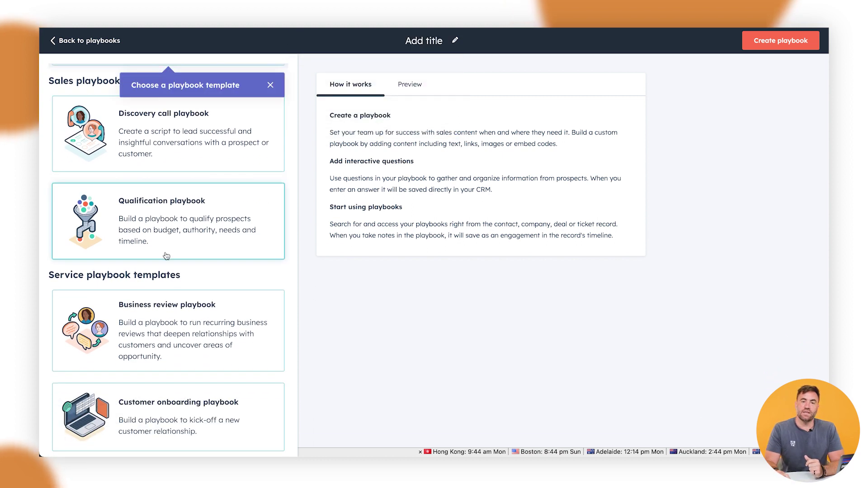
scroll(168, 284, "up", 4)
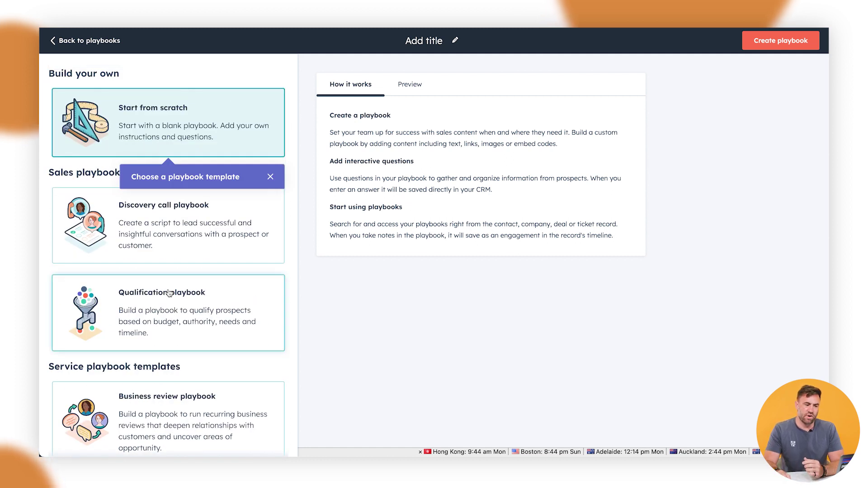
- Create 'HSHT - Discovery Playbook' from the Discovery call template
left_click(271, 177)
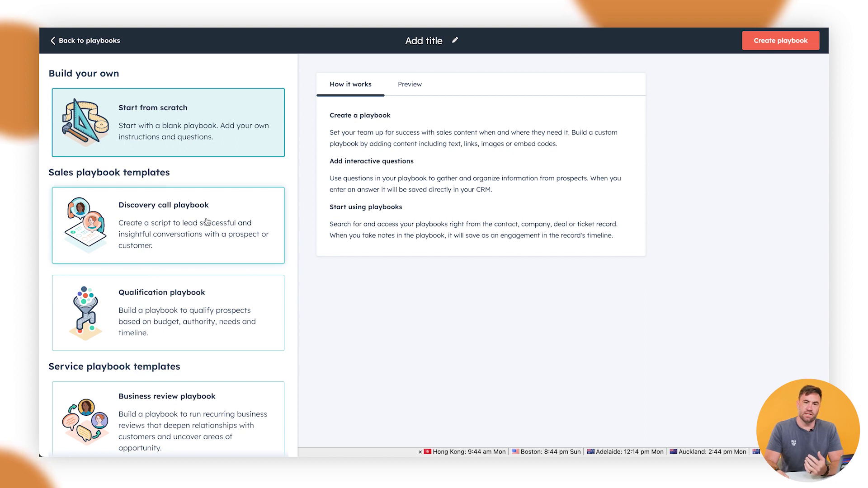
left_click(203, 222)
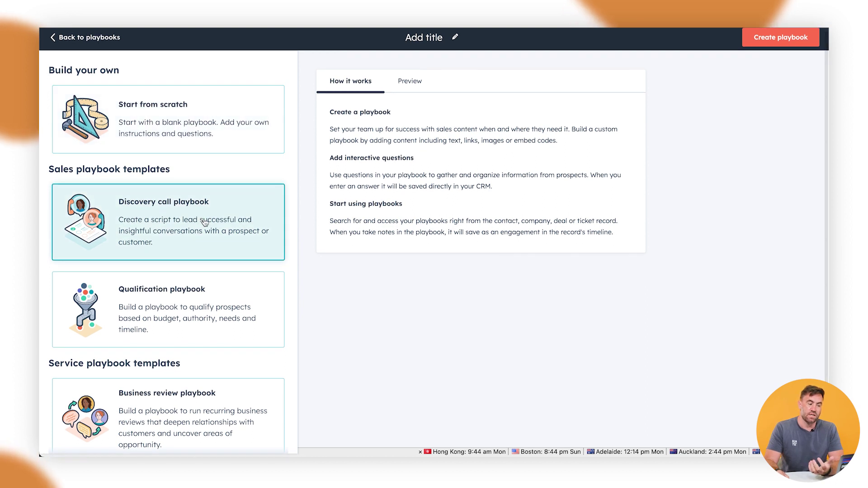
left_click(435, 35)
type("H")
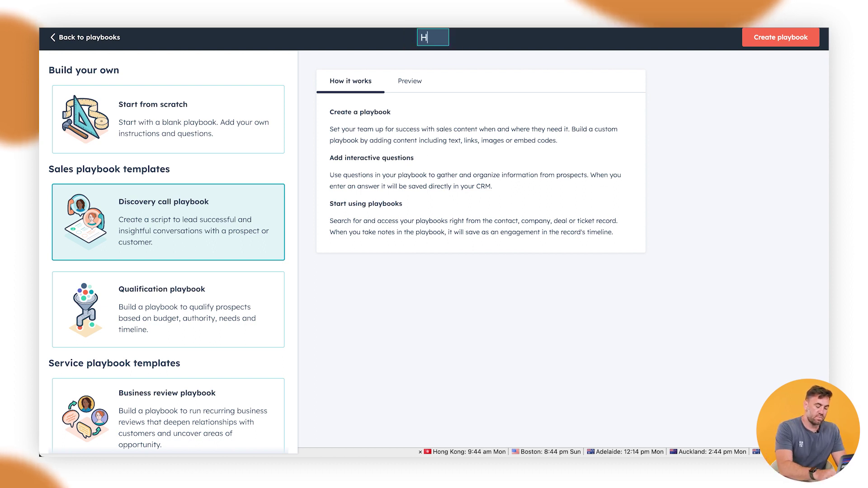
type("SHT - Dis")
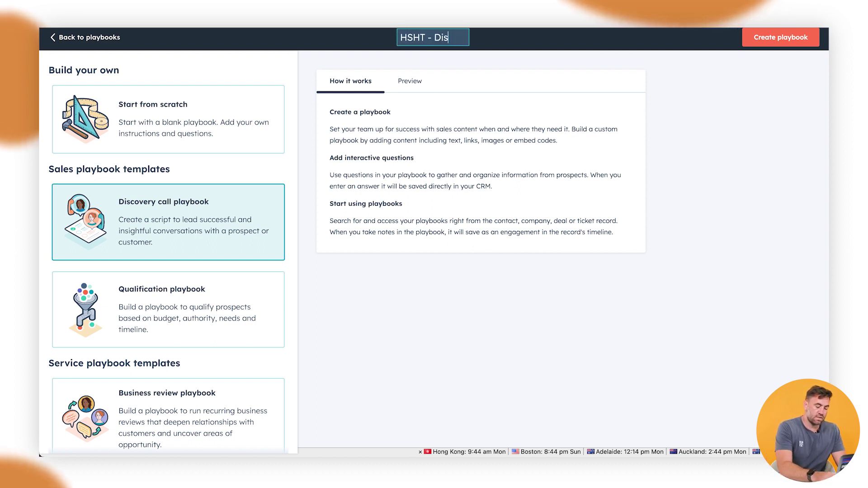
type("covery Playbook")
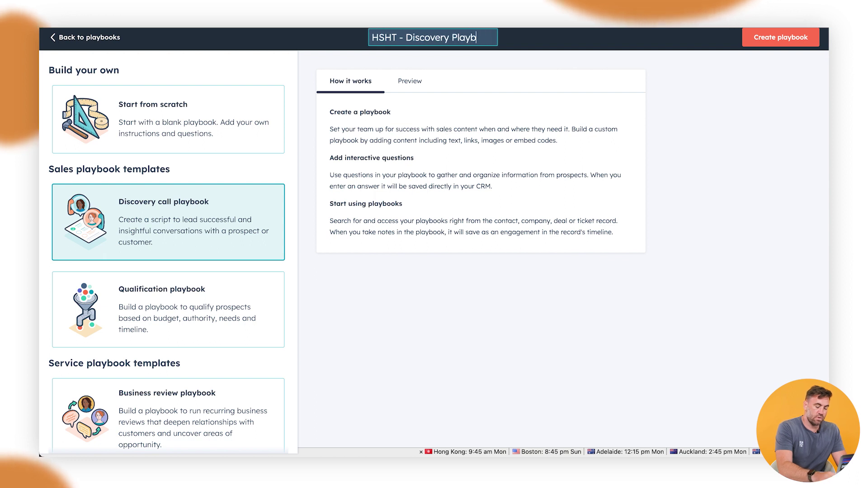
left_click(762, 38)
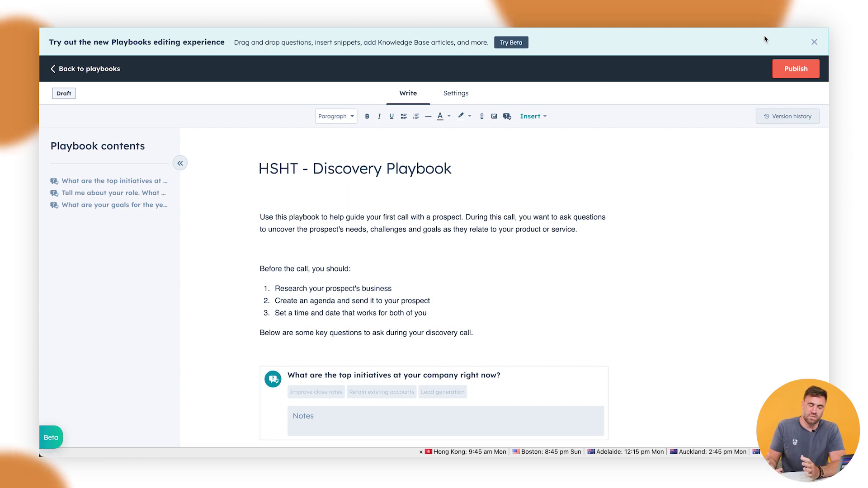
- Dismiss the new-editor promotion and look over the pre-call checklist items
left_click(815, 42)
scroll(487, 271, "down", 2)
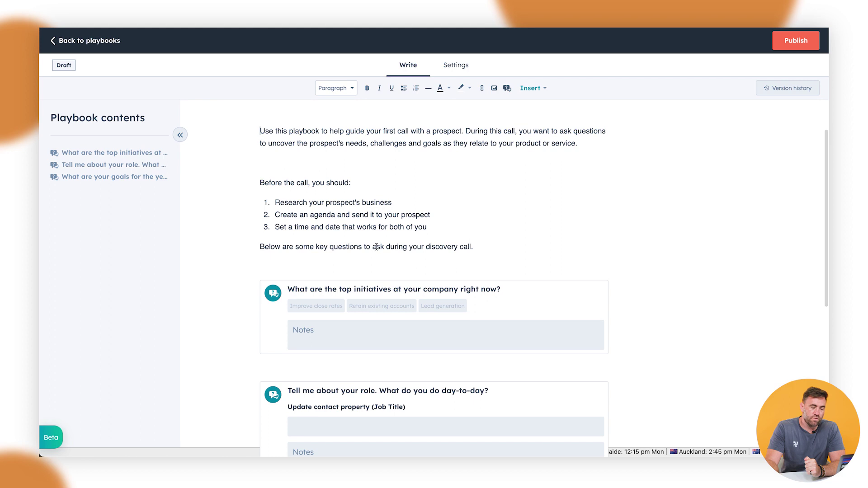
left_click_drag(295, 203, 356, 228)
left_click(306, 227)
left_click(356, 227)
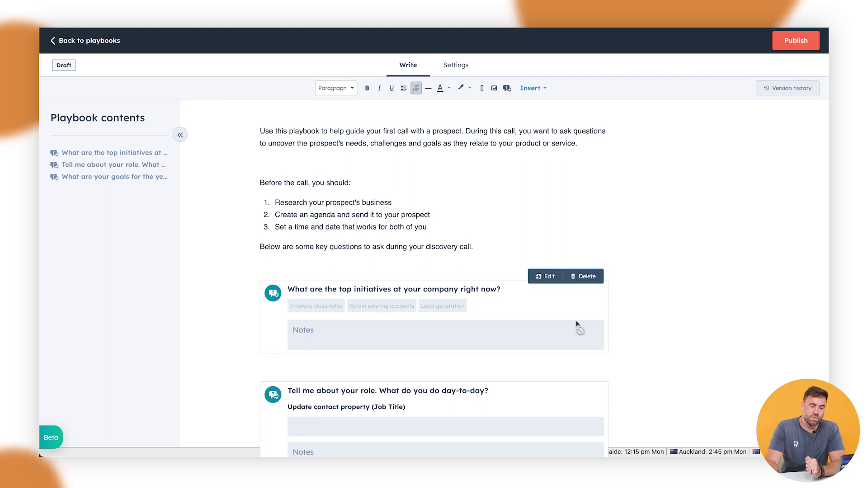
- Review the three questions and re-save the first as a multi-select with three options
scroll(423, 256, "down", 6)
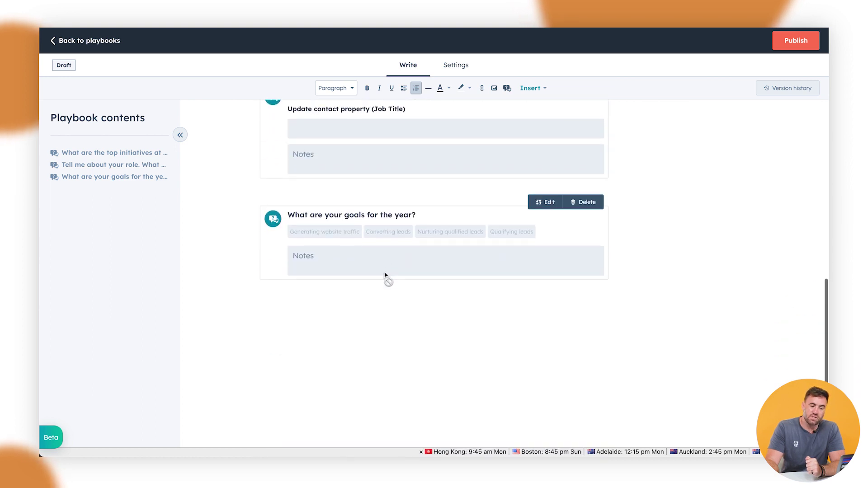
scroll(389, 275, "up", 7)
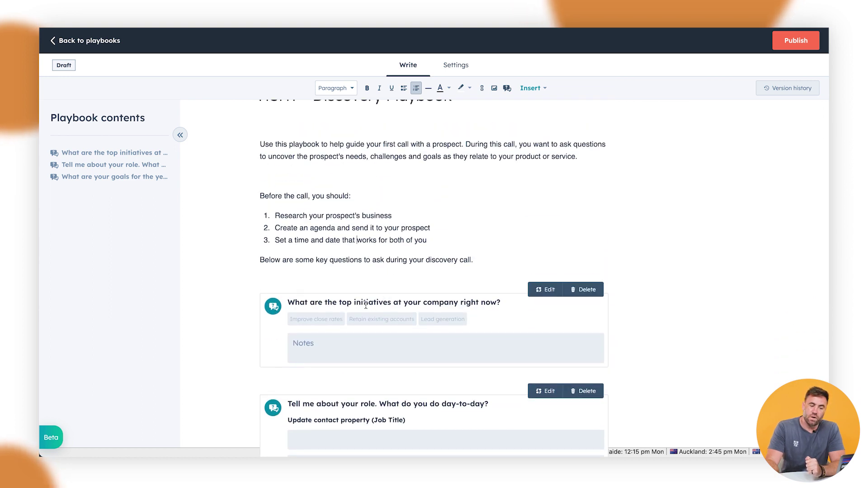
scroll(422, 311, "down", 2)
scroll(389, 311, "down", 2)
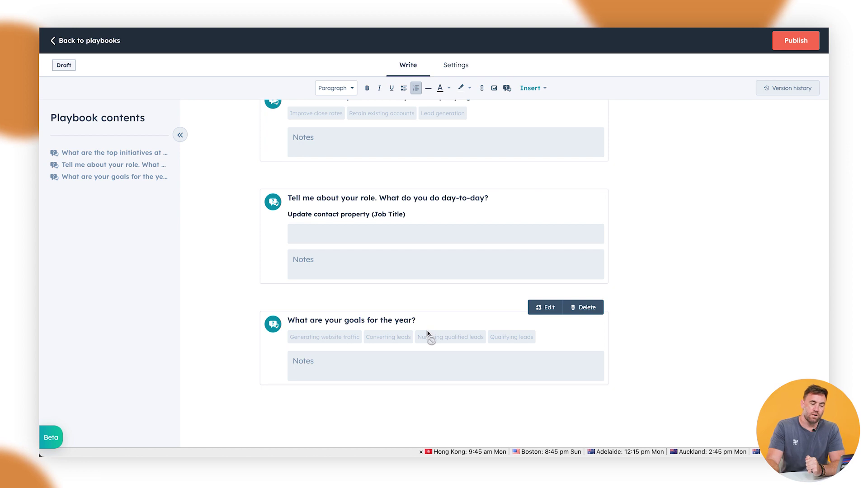
scroll(430, 333, "up", 3)
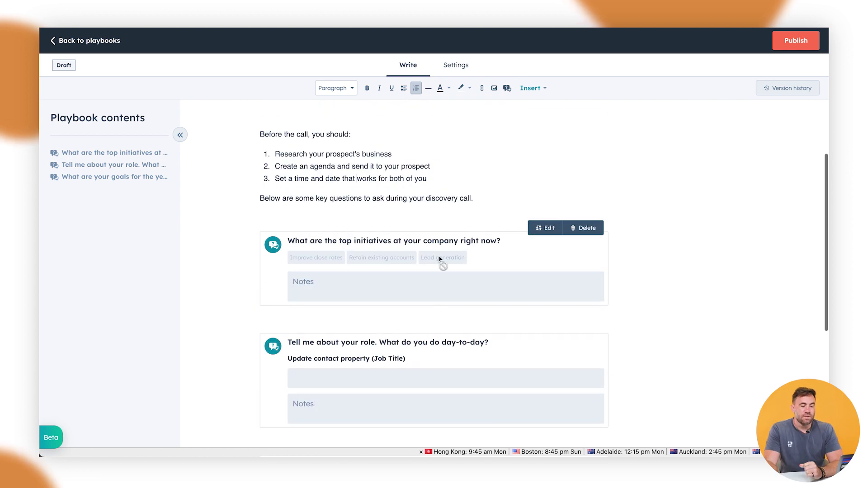
left_click(542, 229)
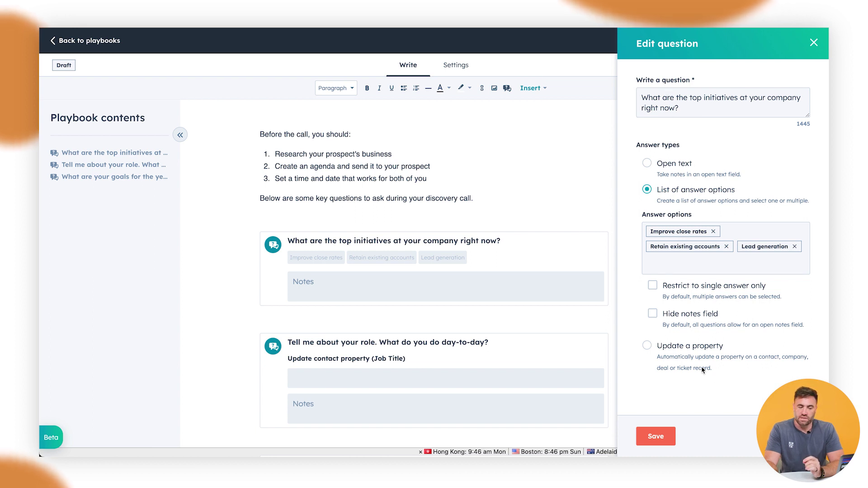
left_click(656, 437)
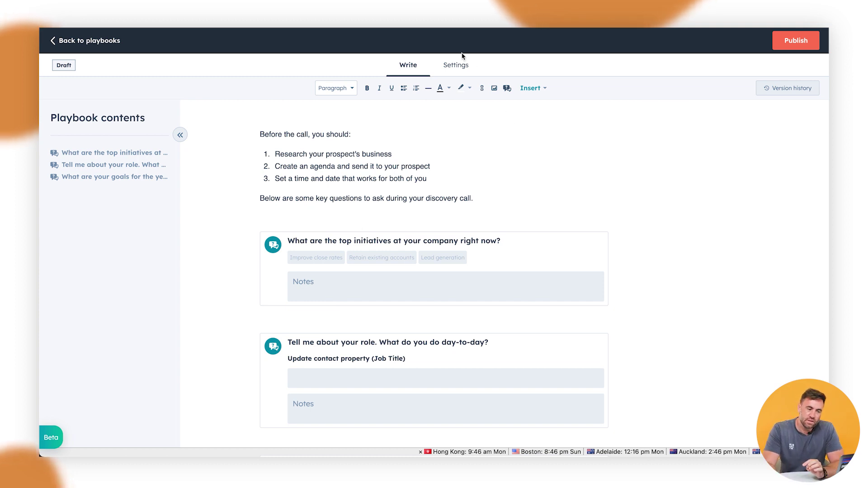
- Keep Call as the playbook's engagement type in settings, then publish the playbook
left_click(455, 66)
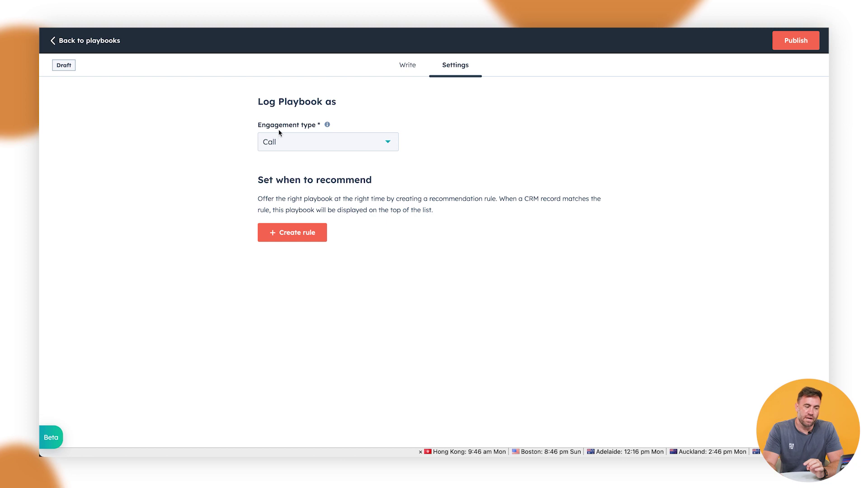
left_click(294, 150)
left_click(295, 174)
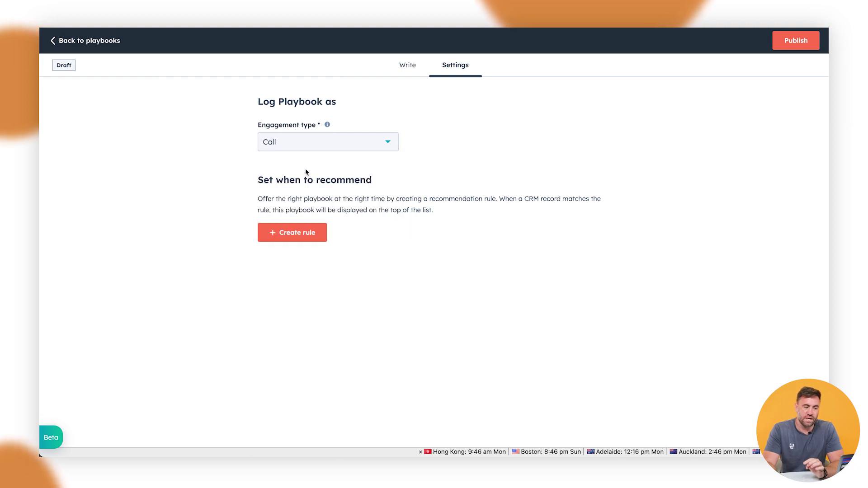
left_click(323, 234)
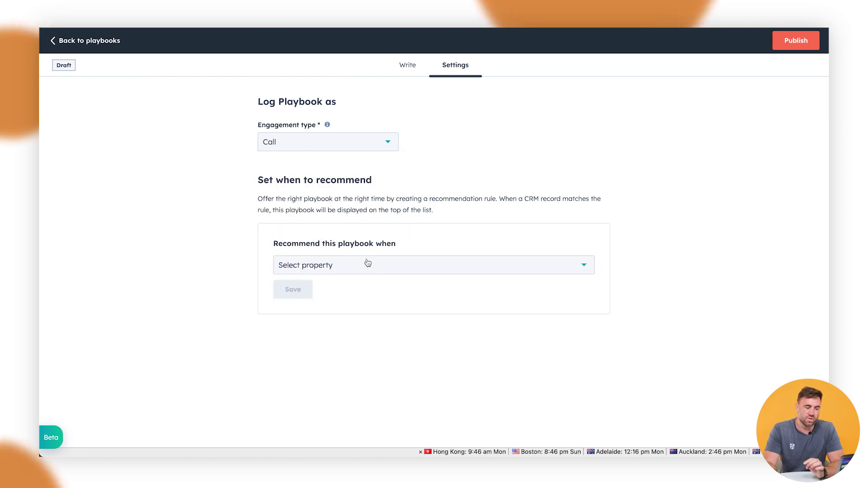
left_click(368, 264)
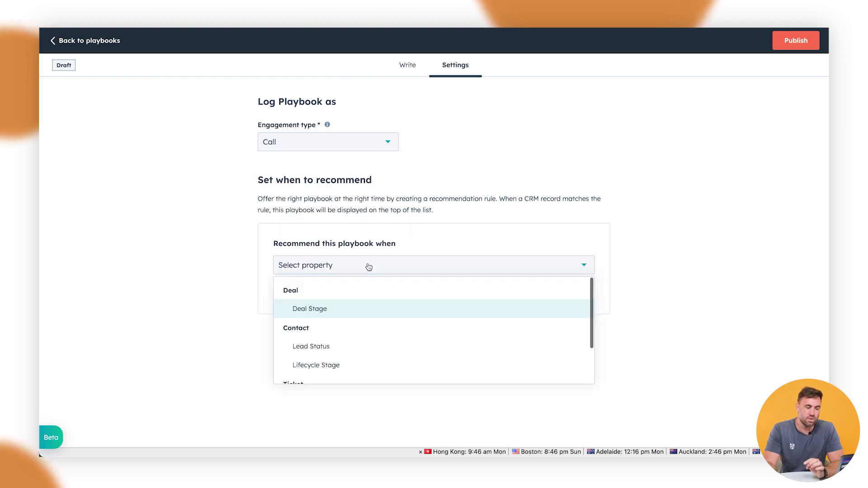
left_click(466, 252)
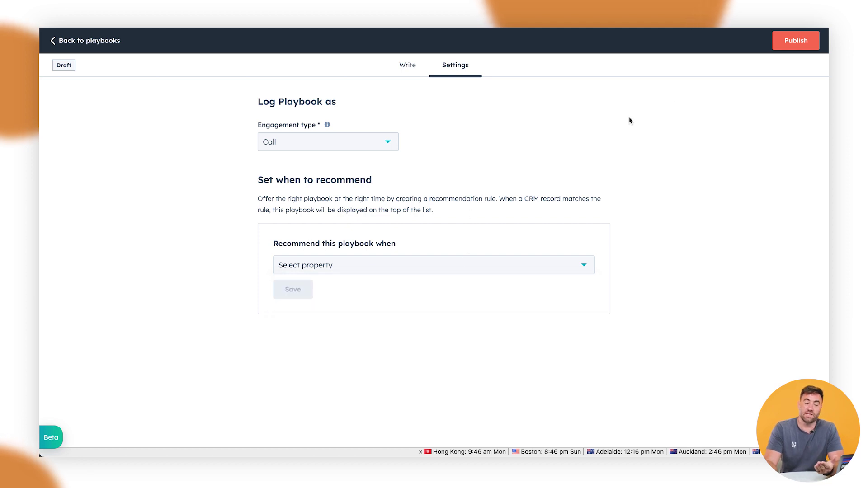
left_click(797, 42)
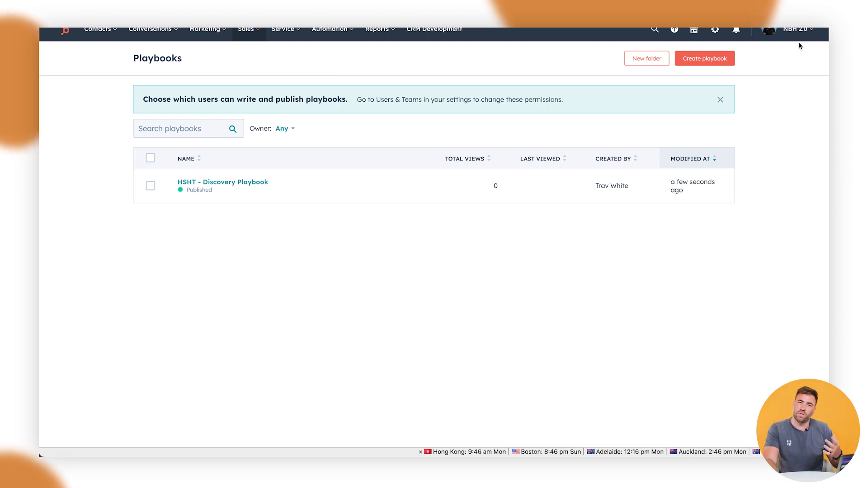
mouse_move(235, 201)
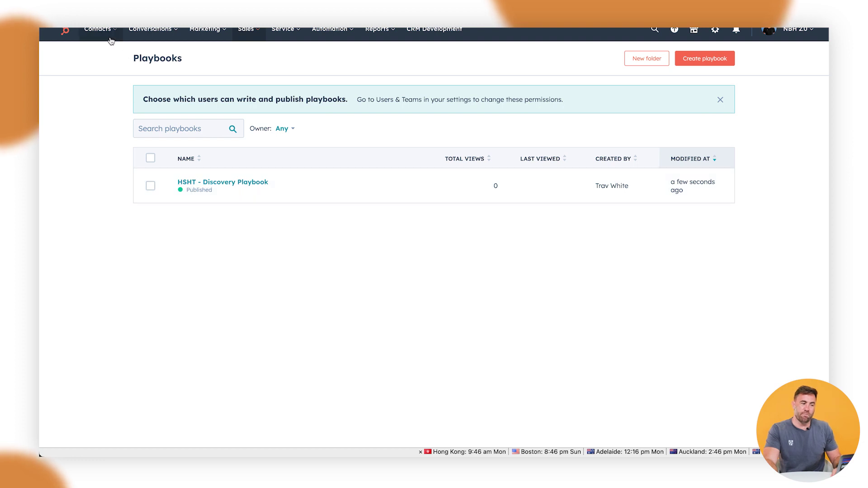
- Open the record of the first contact in the Contacts list
mouse_move(100, 31)
left_click(112, 60)
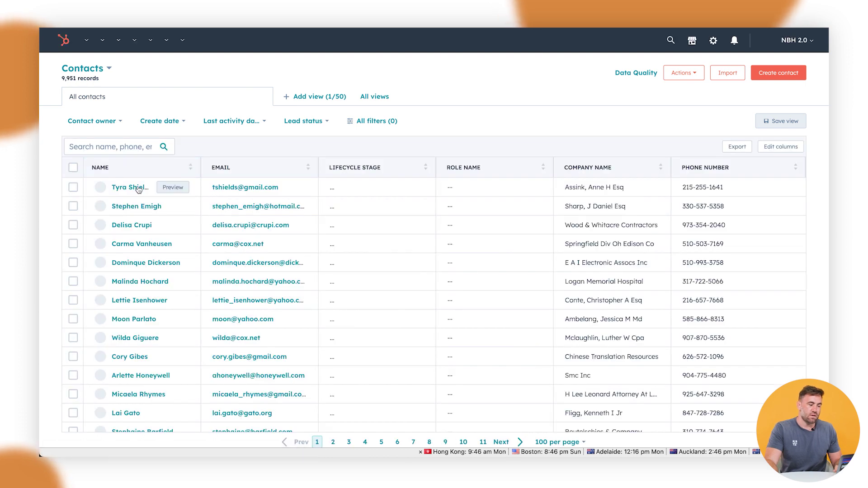
left_click(138, 189)
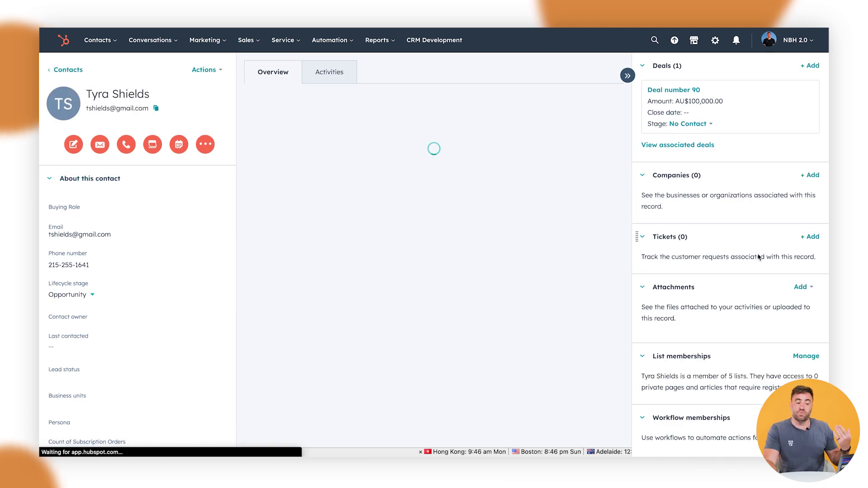
- Launch HSHT - Discovery Playbook from the sidebar and scroll through its questions
scroll(758, 264, "down", 4)
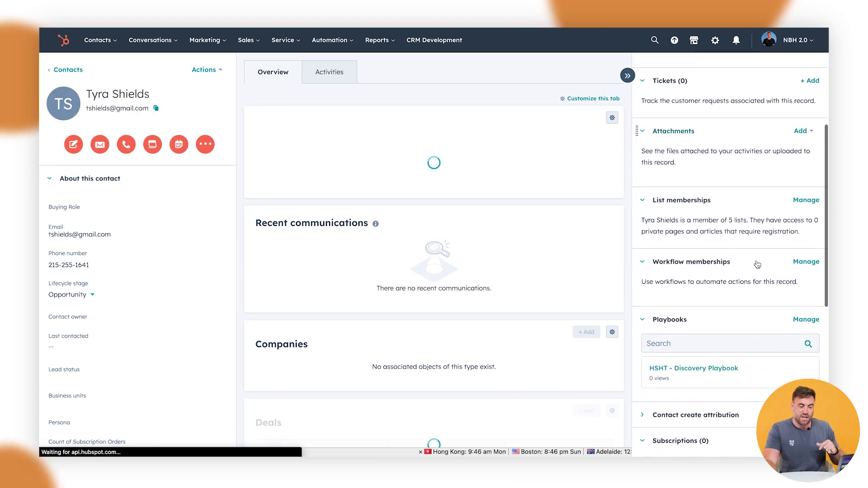
left_click(726, 355)
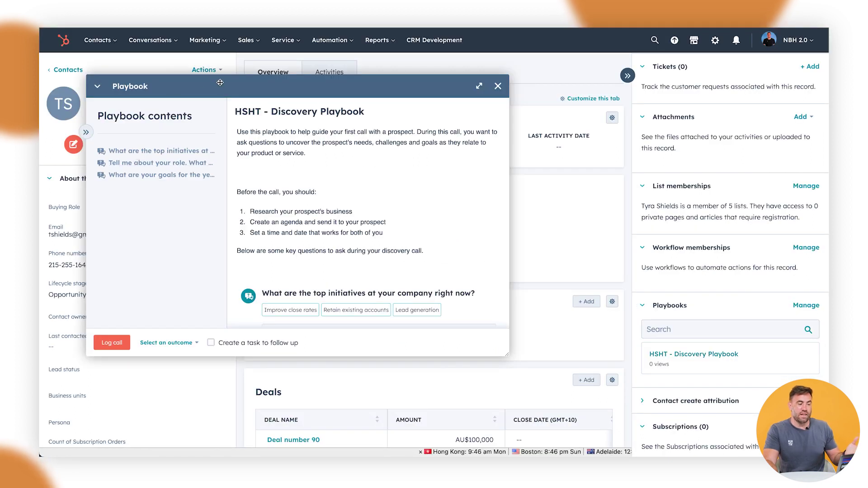
left_click_drag(223, 85, 247, 83)
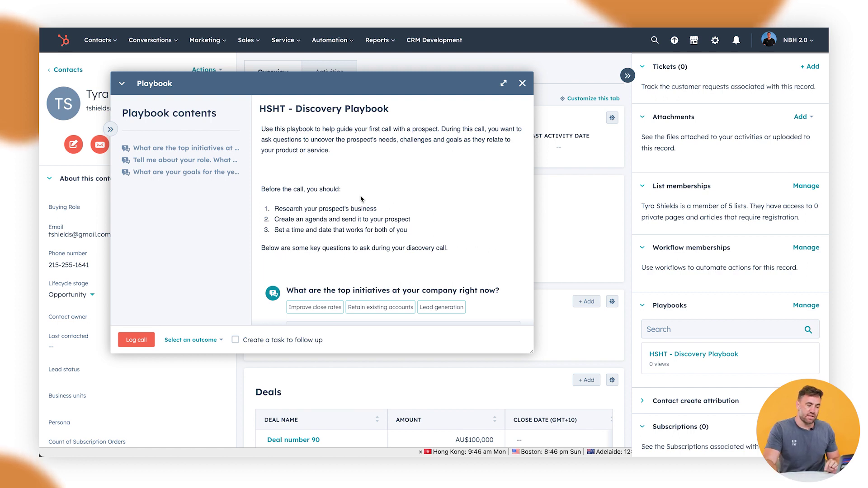
scroll(362, 199, "down", 2)
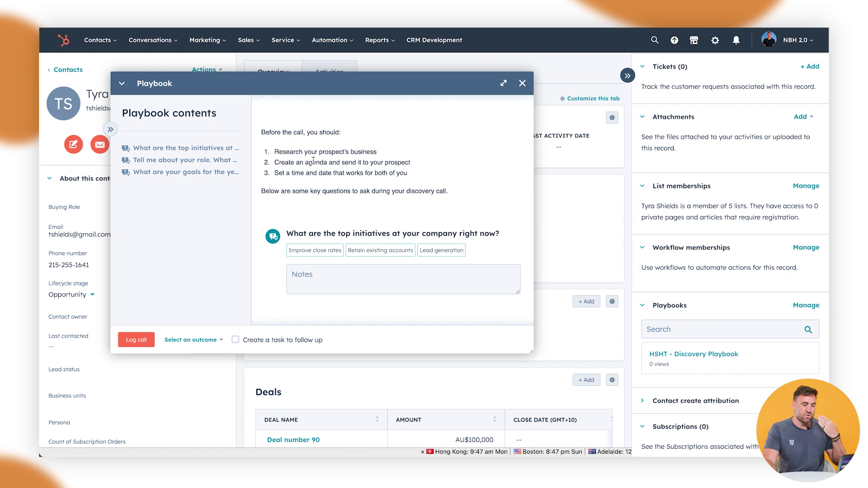
scroll(314, 161, "down", 1)
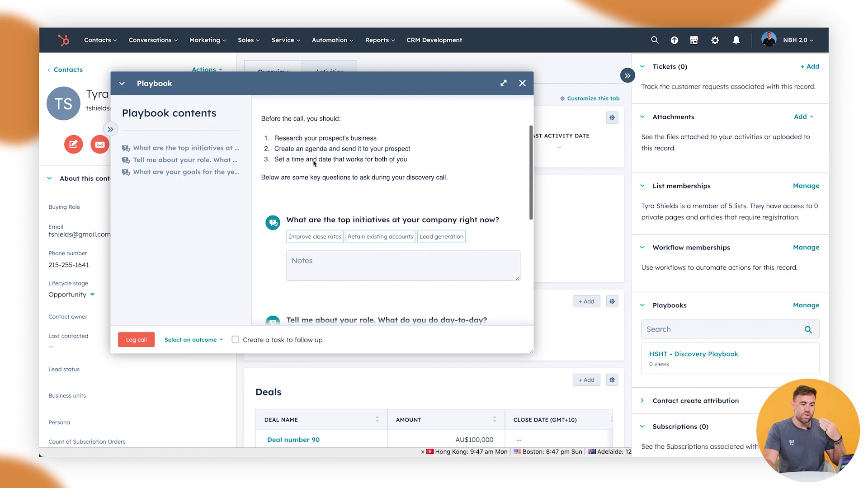
- Answer the first question with Retain existing accounts and notes 'Example Example'
left_click(381, 238)
left_click(369, 263)
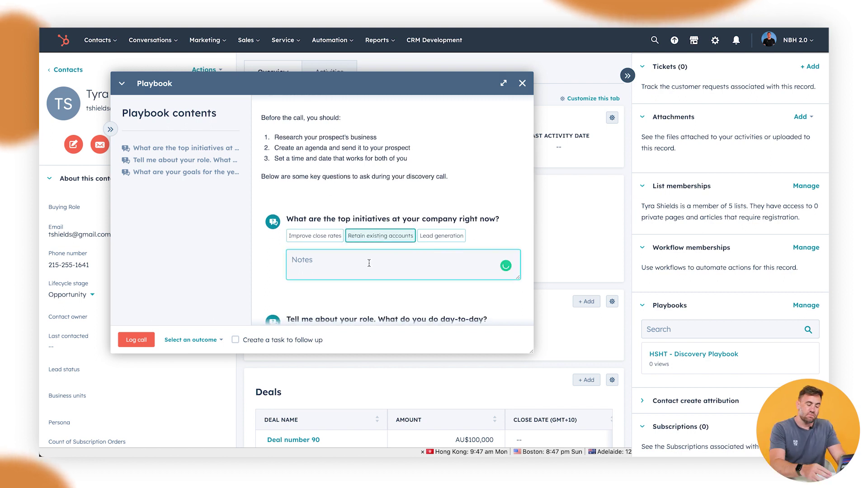
type("WE")
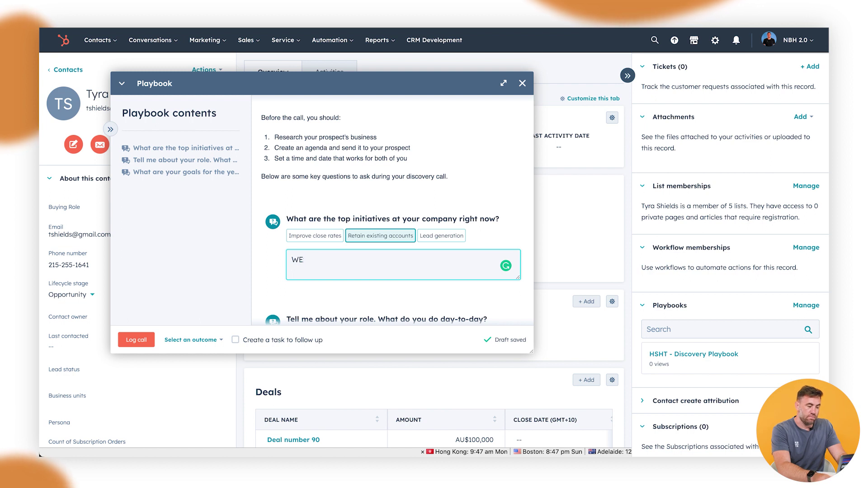
key("BackSpace")
key("BackSpace")
type("Example E")
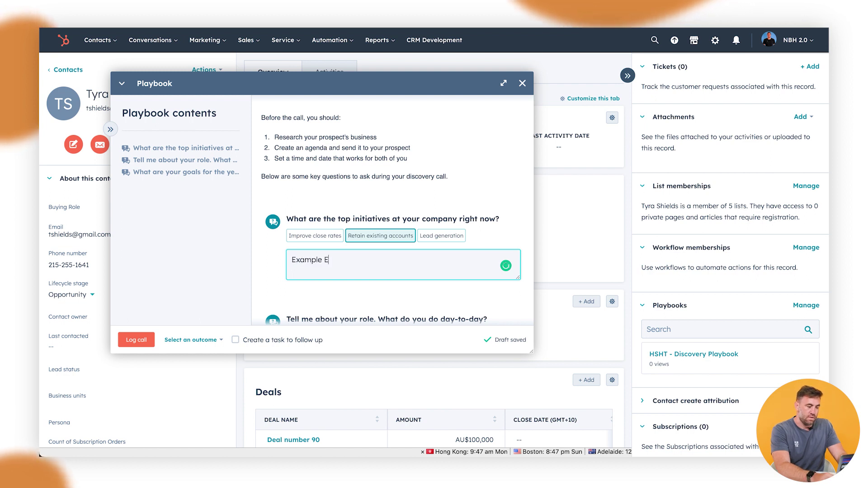
type("xample")
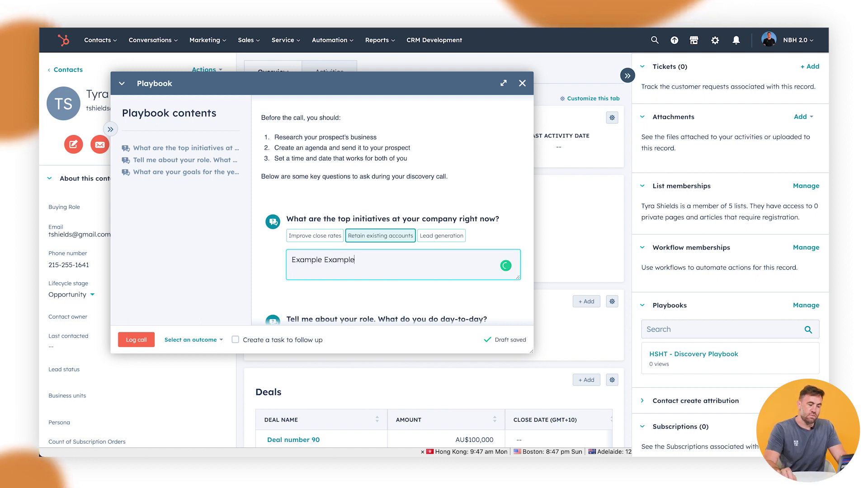
- Enter job title Owner and choose Generating website traffic with notes 'fdsfds'
scroll(381, 277, "down", 3)
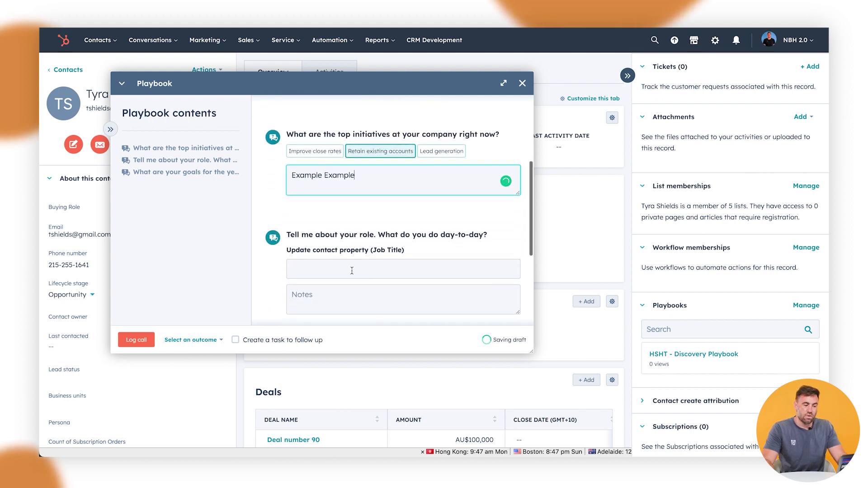
left_click(352, 271)
type("Owner")
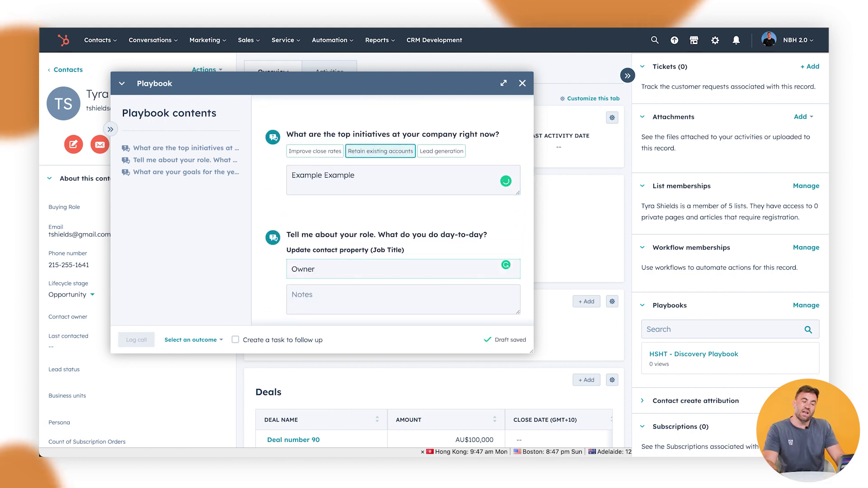
scroll(337, 277, "down", 3)
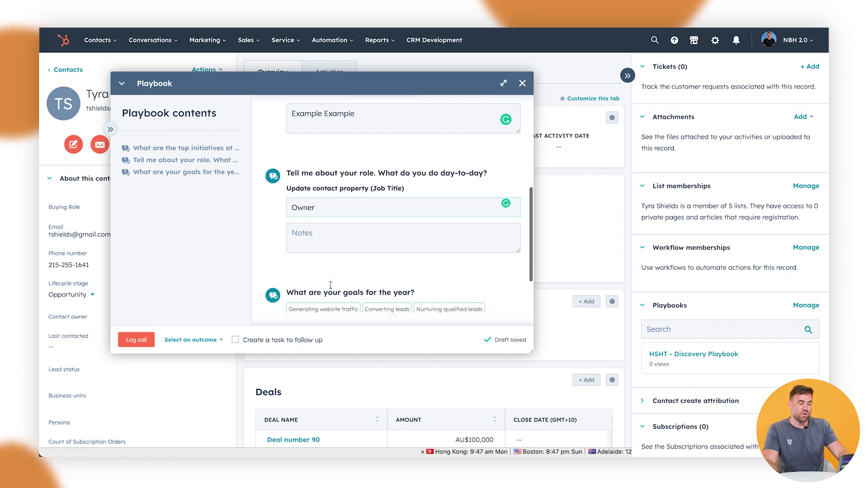
left_click(338, 291)
scroll(339, 290, "down", 3)
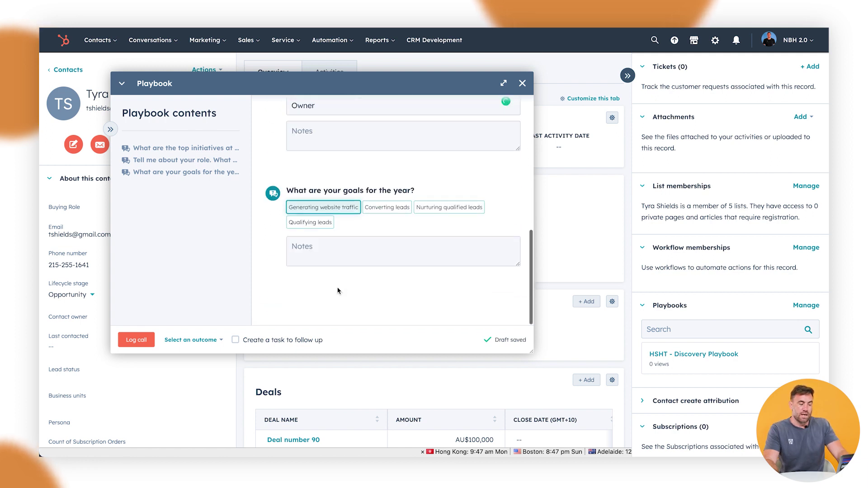
left_click(311, 256)
type("fdsfds")
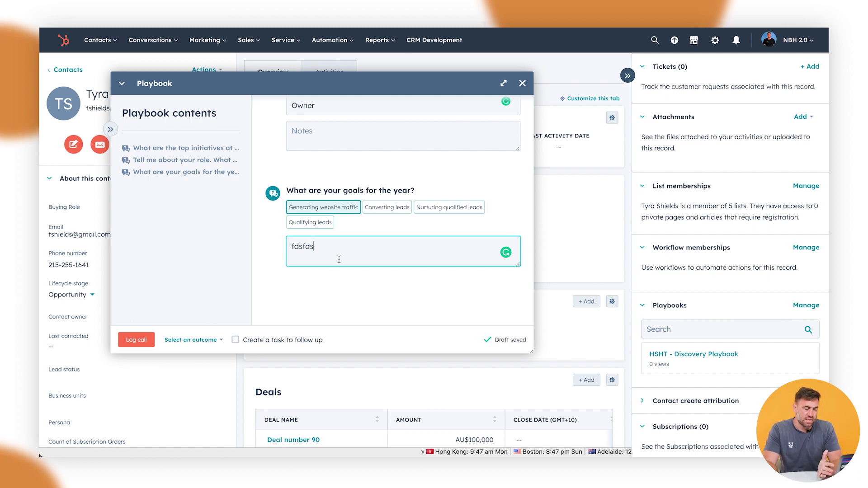
- Set the call outcome to Connected, add a follow-up task, and log the call
left_click(199, 340)
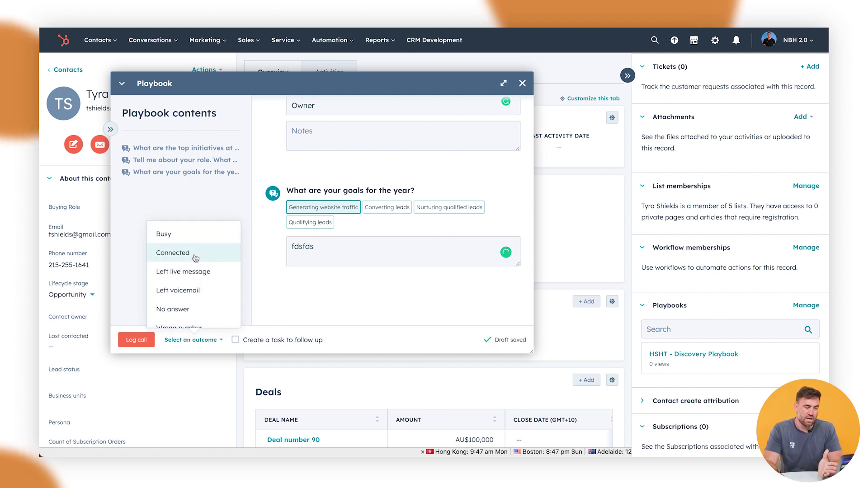
left_click(196, 253)
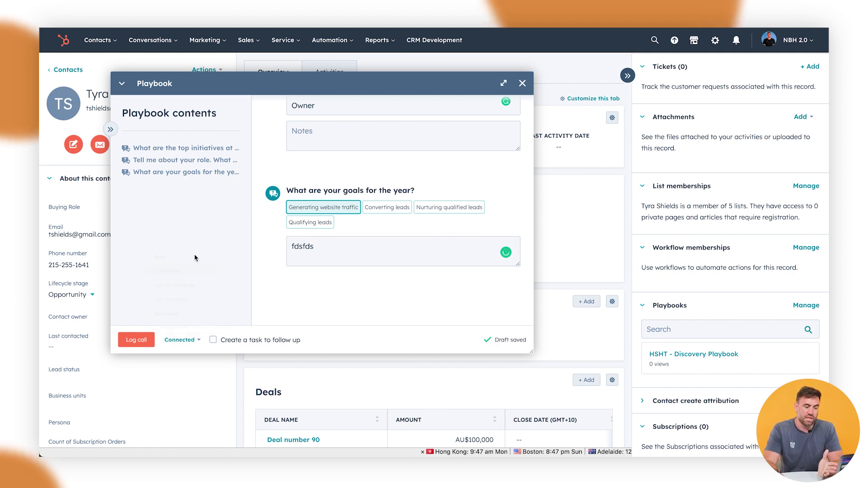
left_click(213, 340)
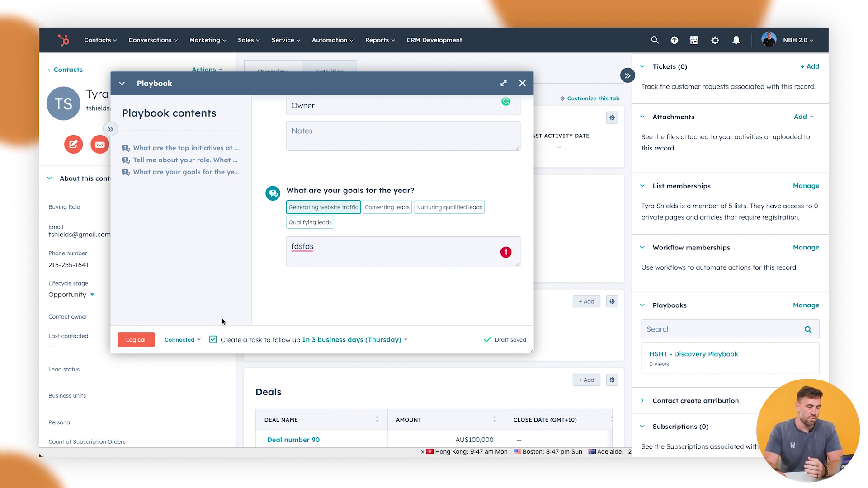
left_click(146, 346)
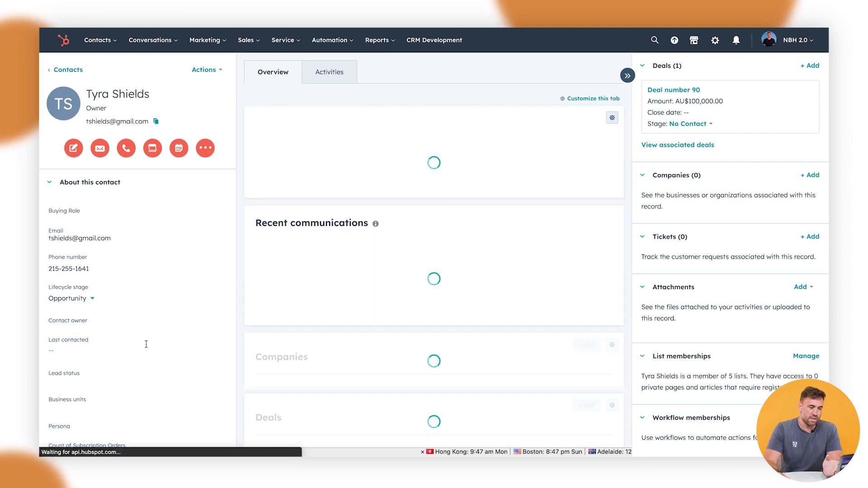
- Expand the logged call on the Activity timeline and save its playbook notes
left_click(347, 74)
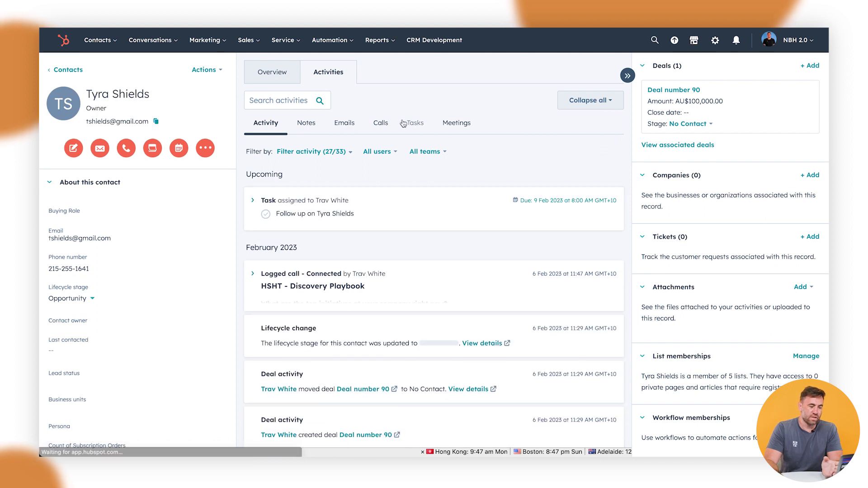
left_click(262, 275)
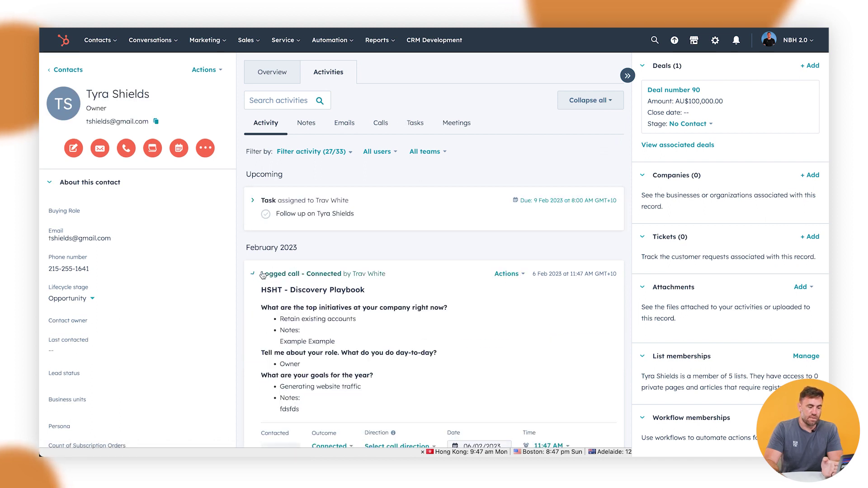
scroll(350, 267, "down", 3)
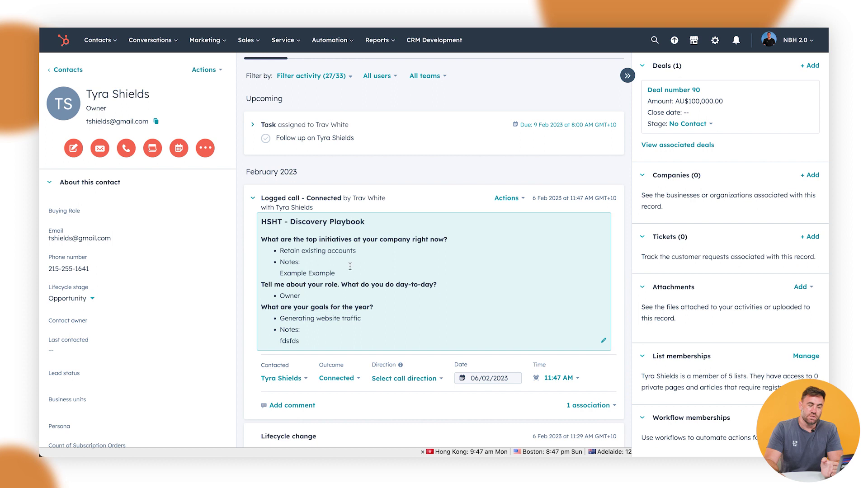
left_click(373, 291)
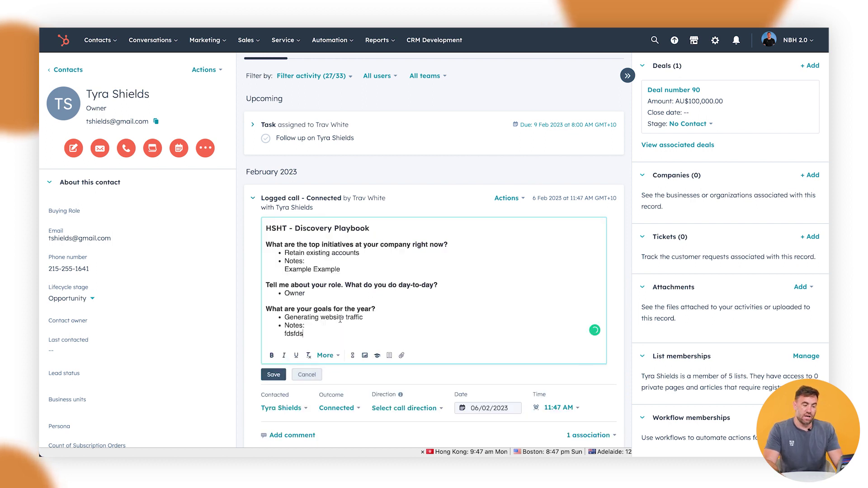
key("ctrl+a")
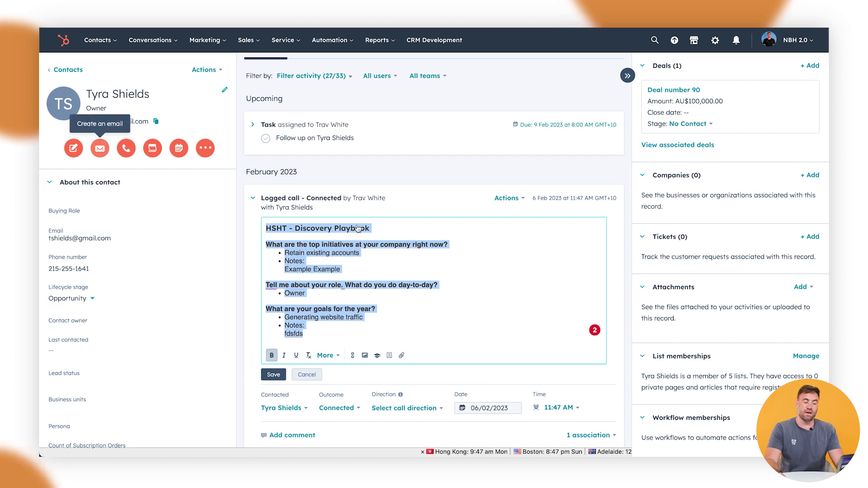
left_click(449, 305)
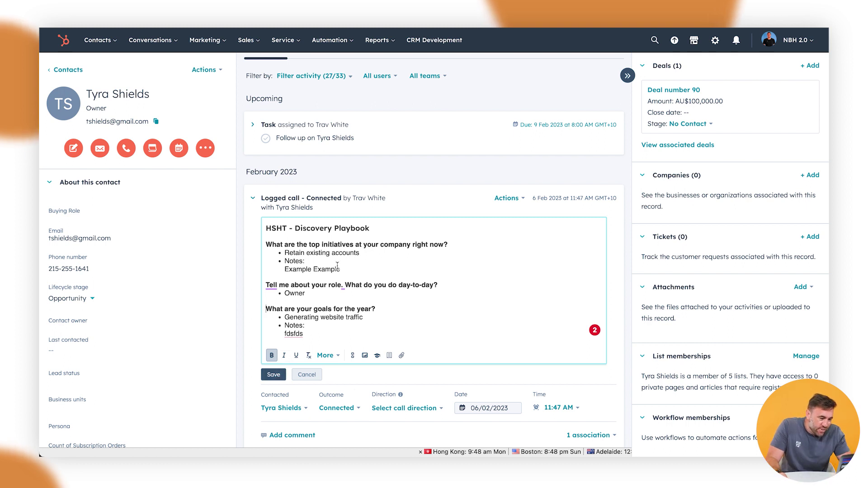
left_click_drag(340, 269, 298, 273)
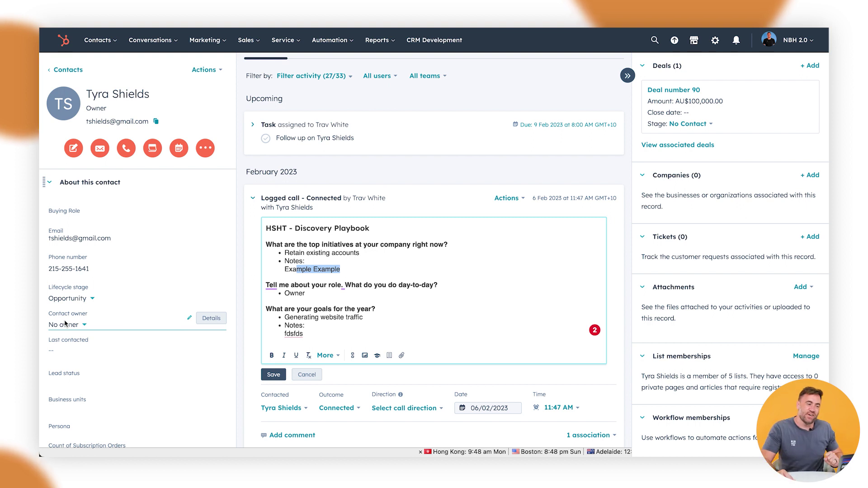
left_click(274, 374)
- From Sales > Playbooks, start a new playbook from scratch
mouse_move(247, 40)
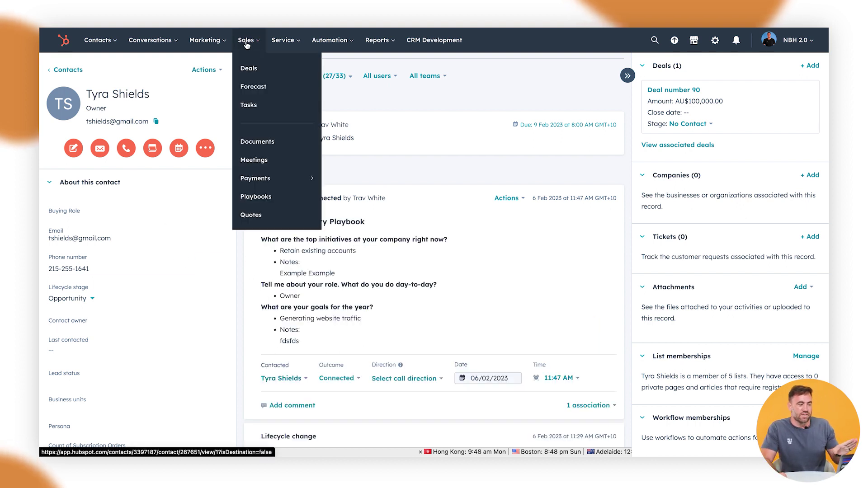
left_click(267, 197)
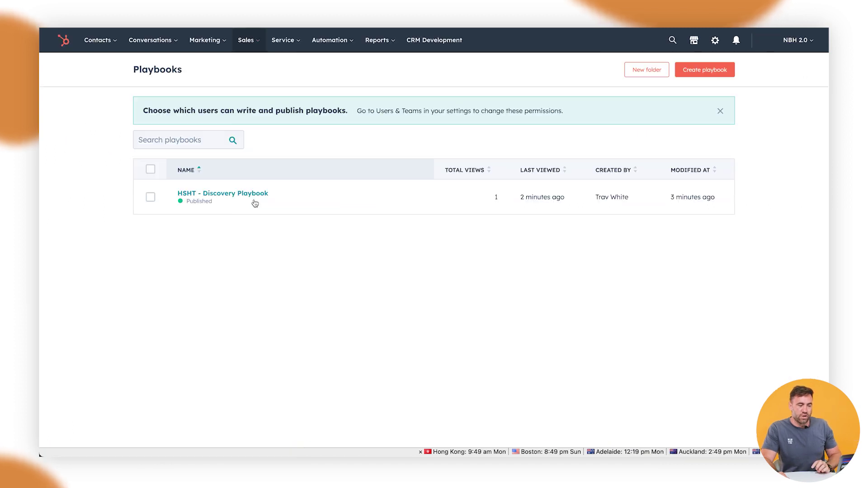
left_click(711, 73)
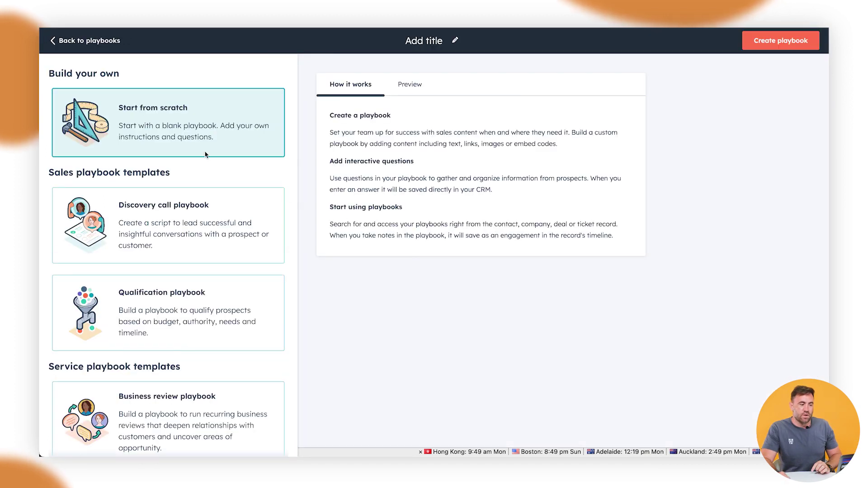
- Title the new playbook 'HSHT - Test Example' and create it
left_click(434, 50)
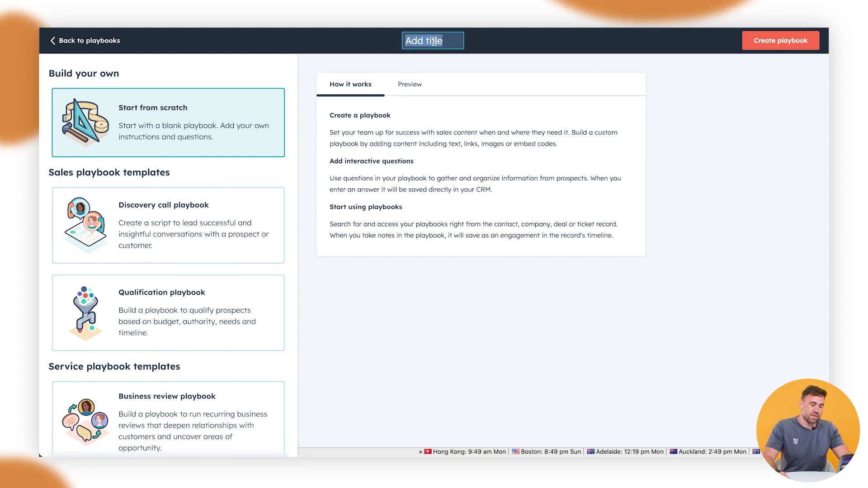
left_click(433, 42)
type("HSHT")
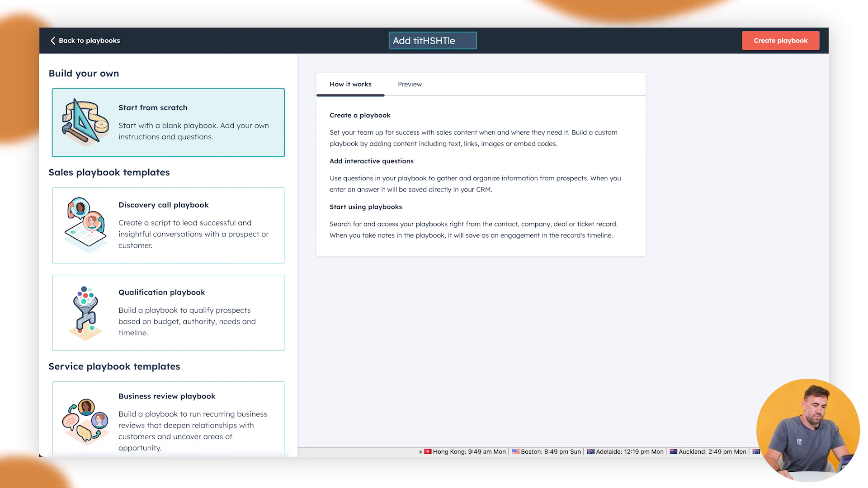
double_click(439, 40)
triple_click(439, 37)
type("HS")
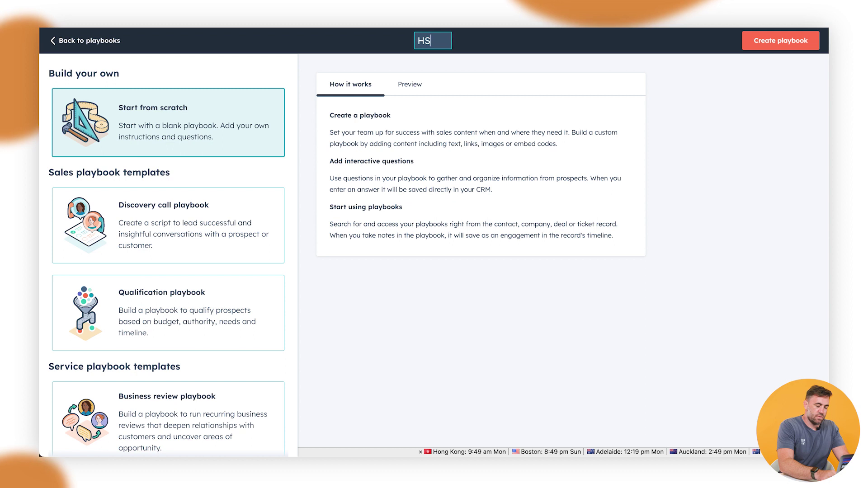
type("HT - ")
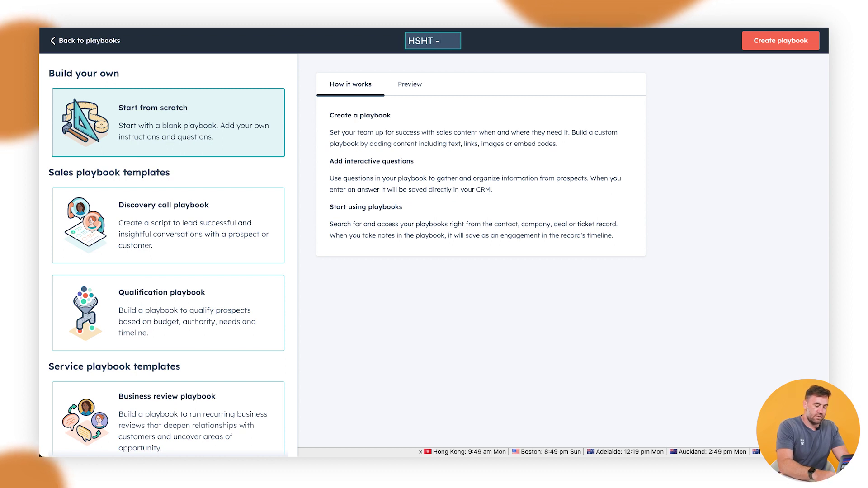
type("Test Example")
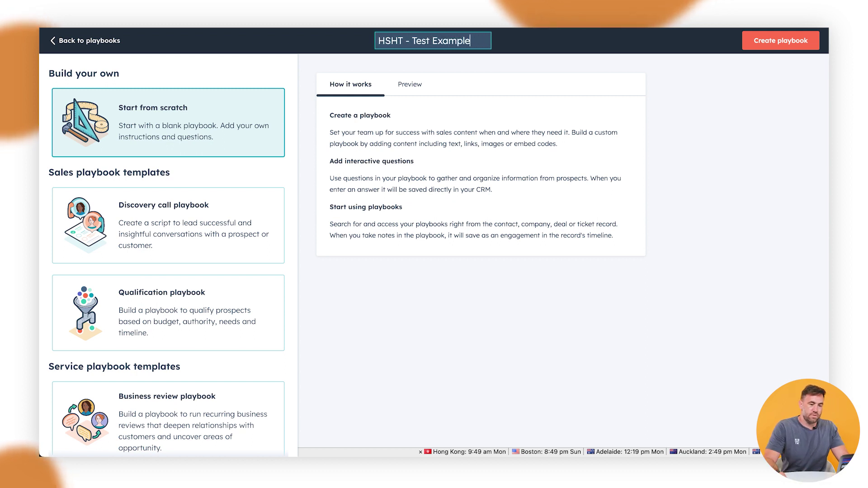
left_click(784, 43)
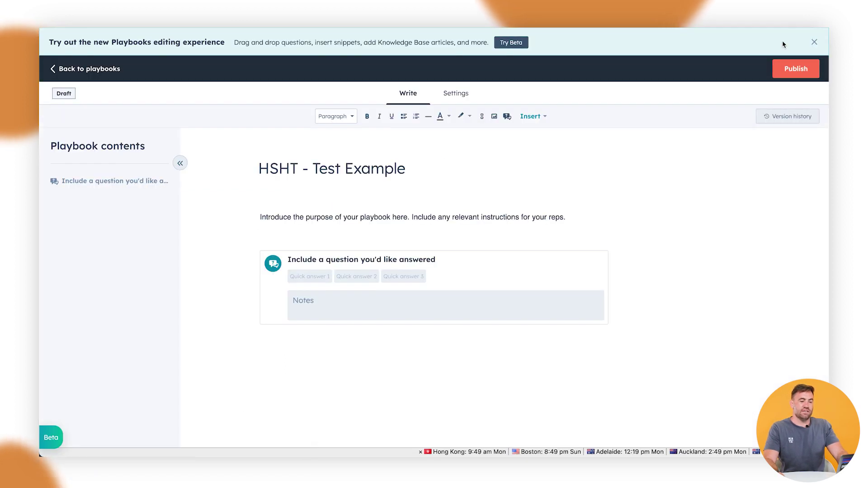
- Dismiss the new-editor banner and delete the placeholder question block from the playbook draft
left_click(812, 42)
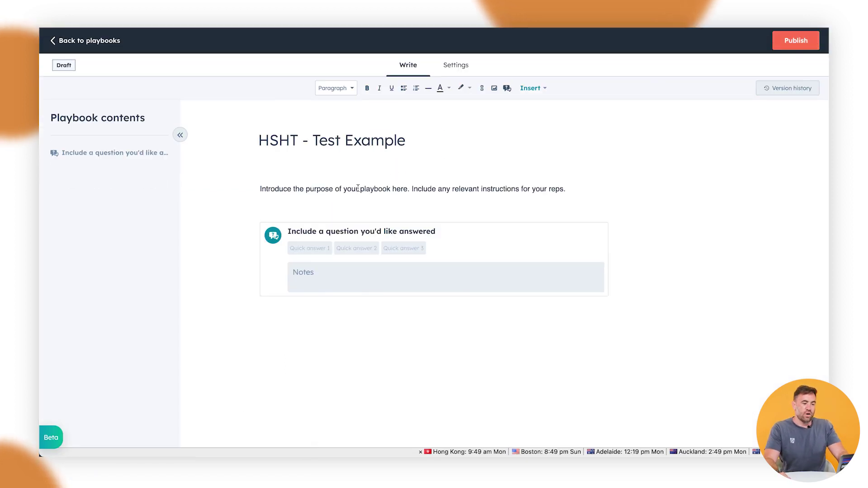
triple_click(424, 189)
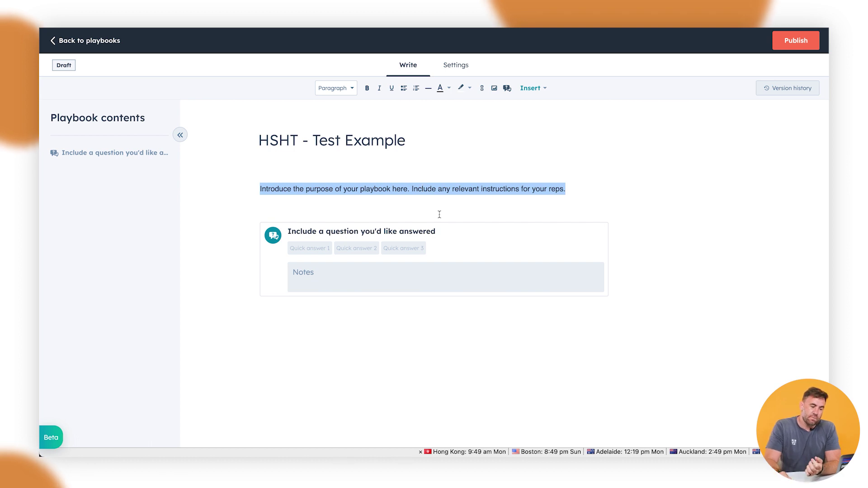
mouse_move(474, 233)
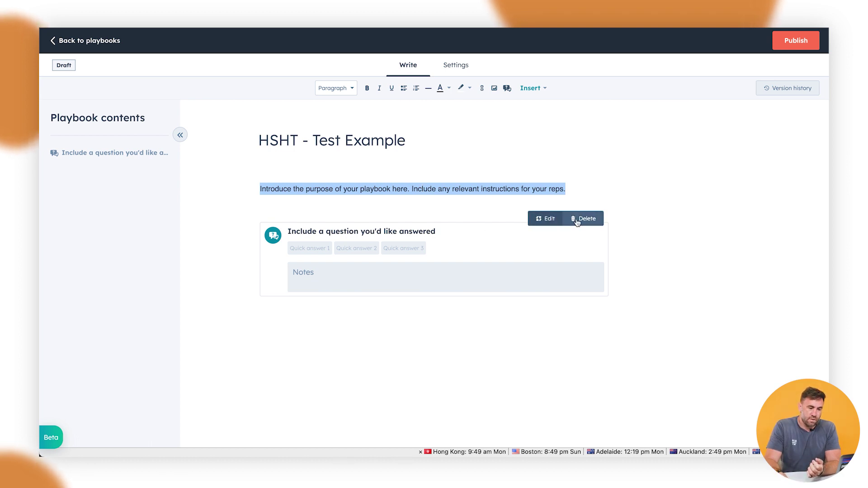
left_click(577, 219)
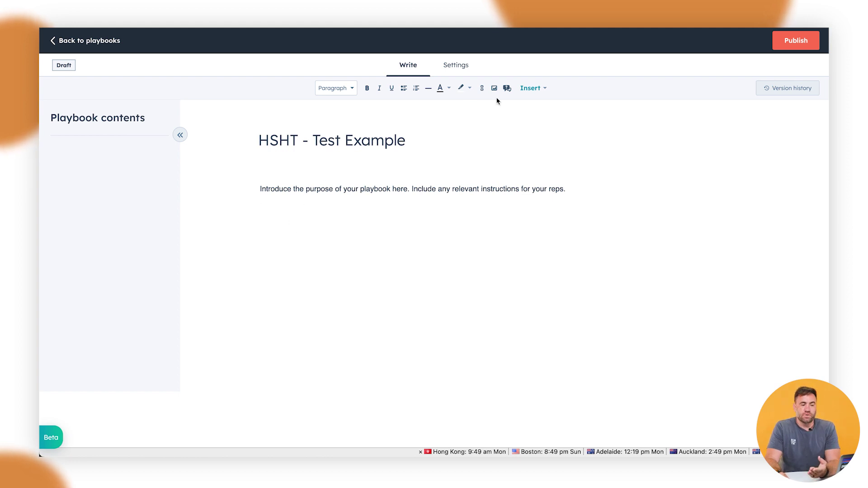
left_click(534, 89)
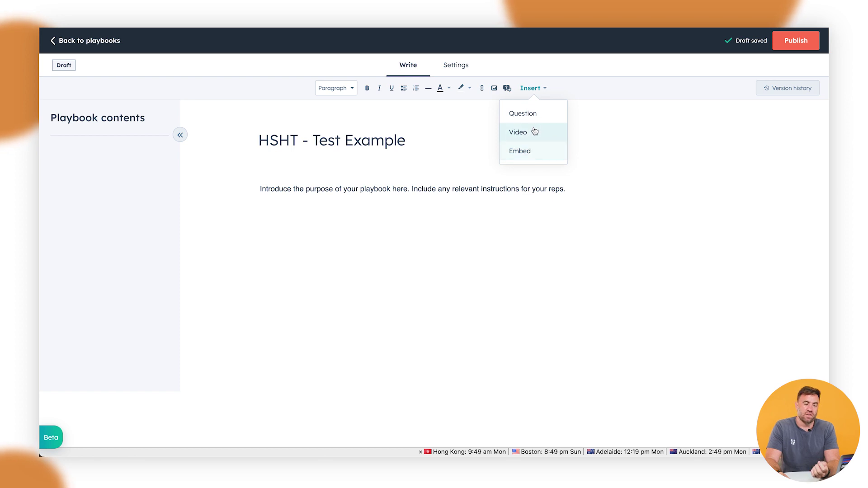
- Add the question 'What is your mobile number?' updating the Contact property Mobile phone number
left_click(532, 117)
left_click(651, 102)
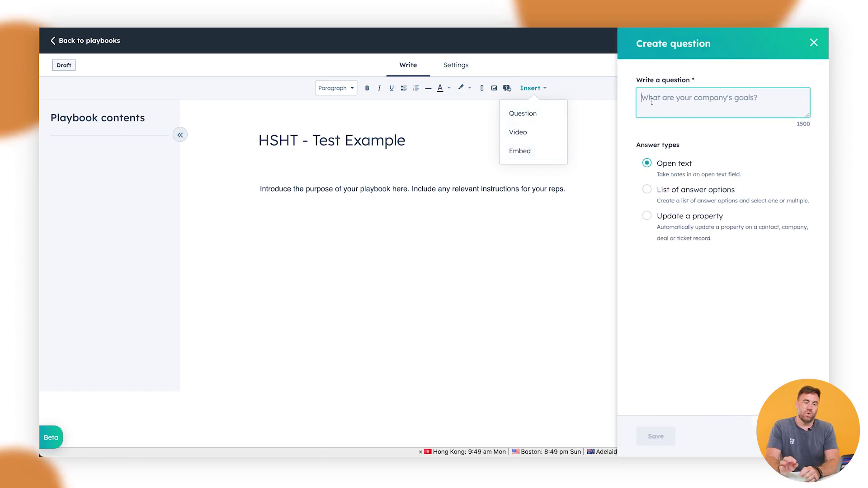
type("What i")
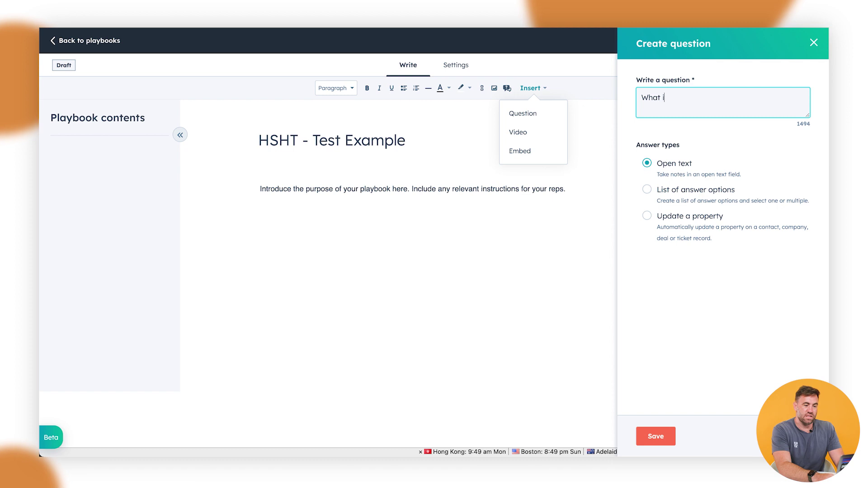
type("s your mobile number?")
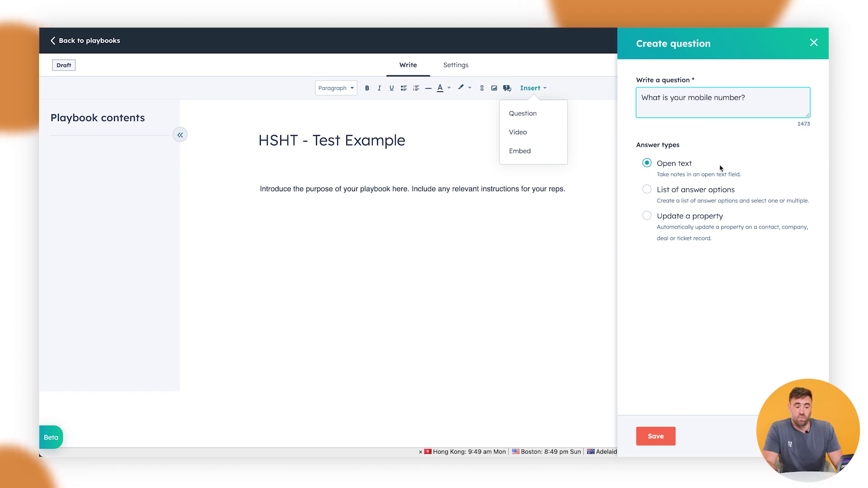
left_click(681, 218)
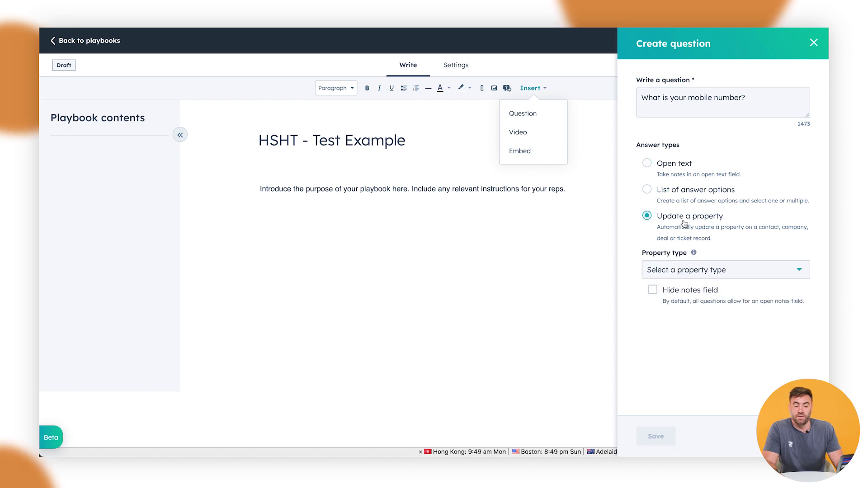
left_click(685, 271)
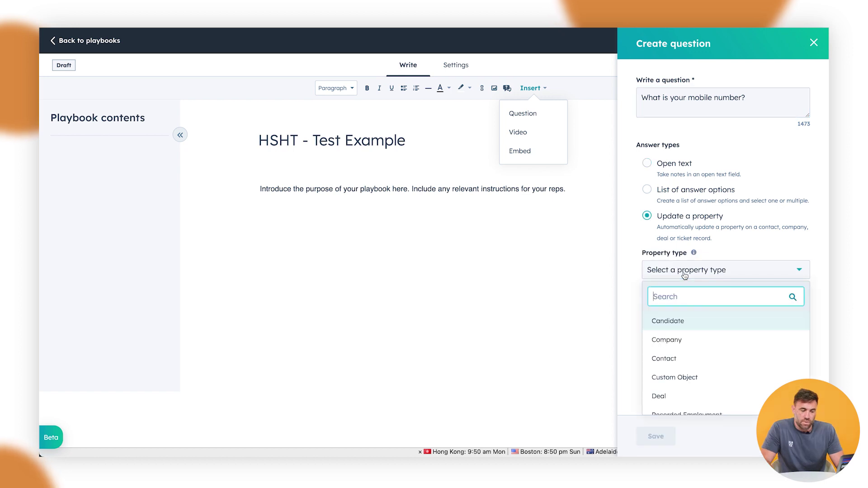
left_click(683, 359)
left_click(685, 318)
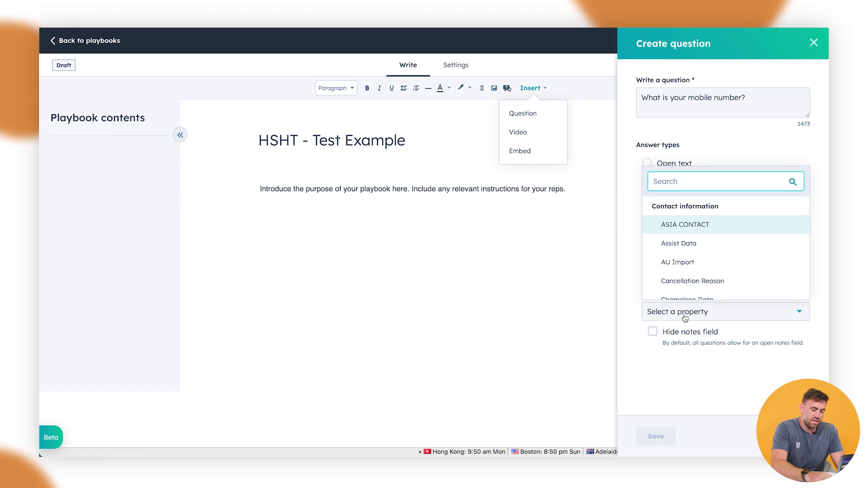
type("mobil")
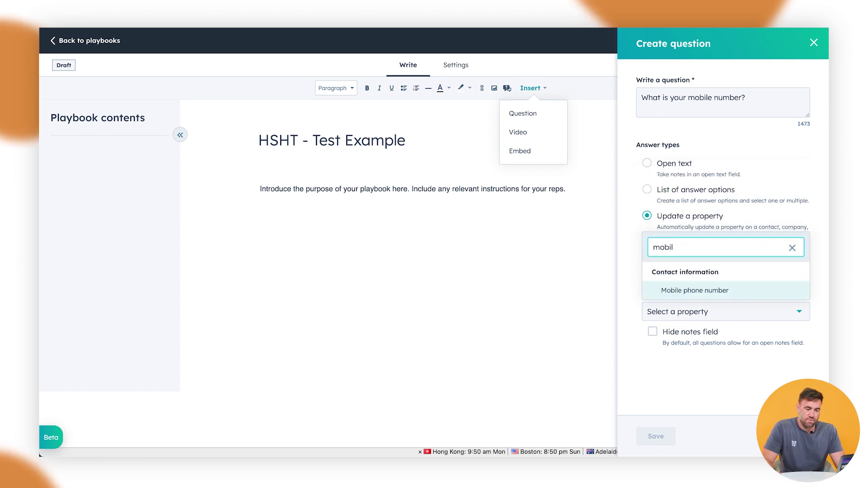
left_click(685, 294)
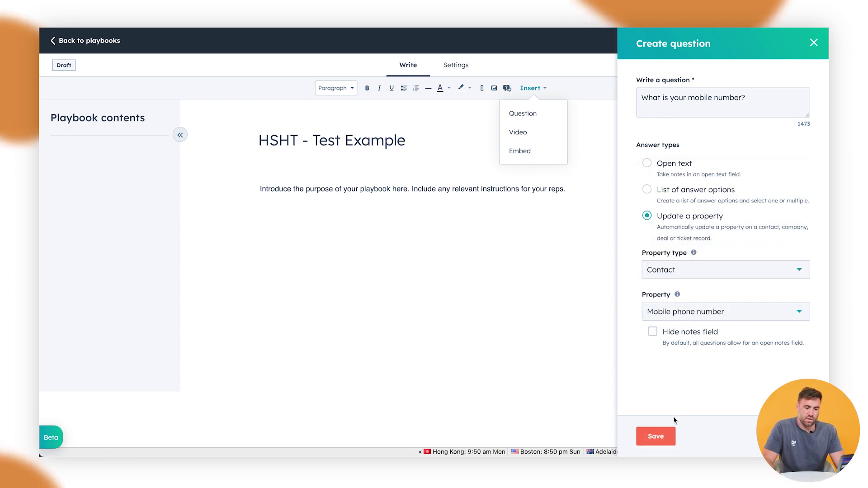
left_click(664, 436)
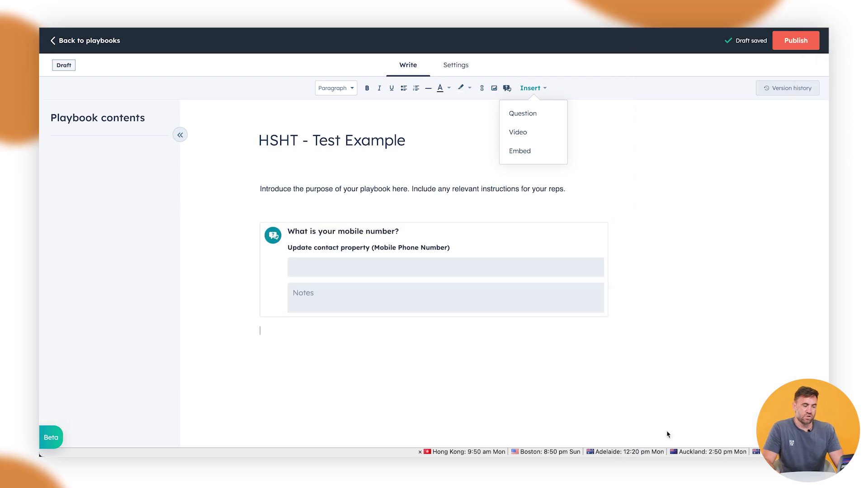
mouse_move(335, 278)
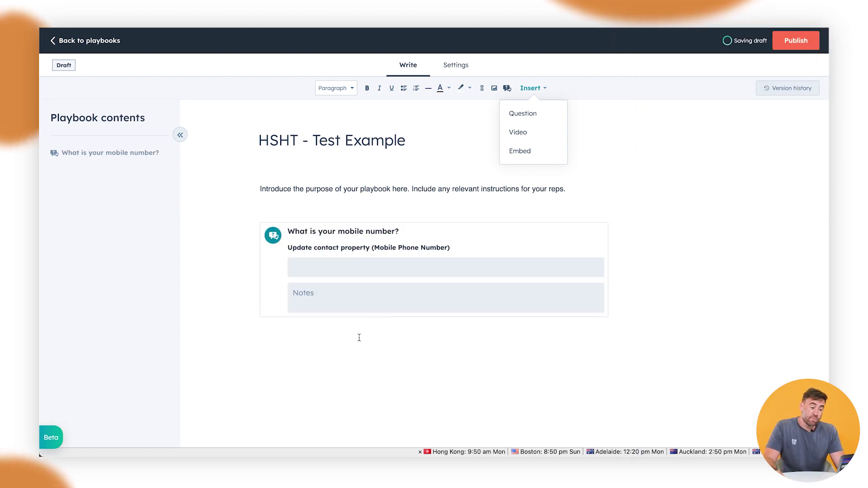
- Add a second question 'What is your company name?' that updates the Company name company property
left_click(532, 120)
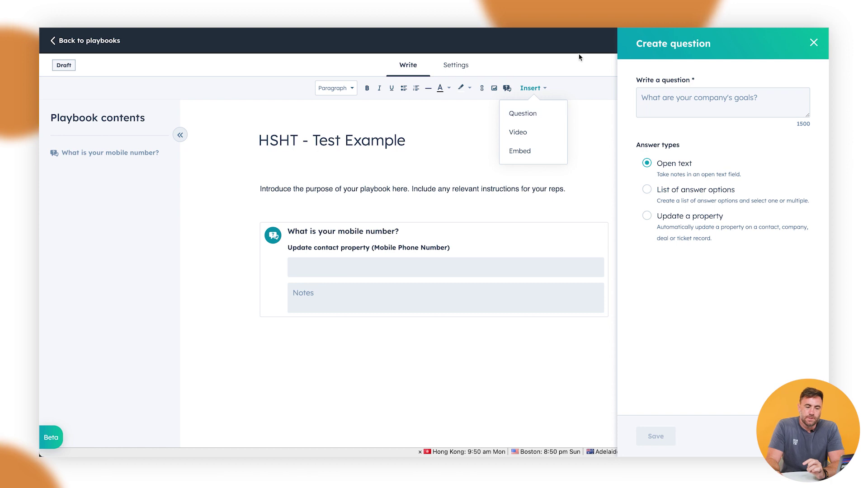
left_click(647, 215)
left_click(679, 103)
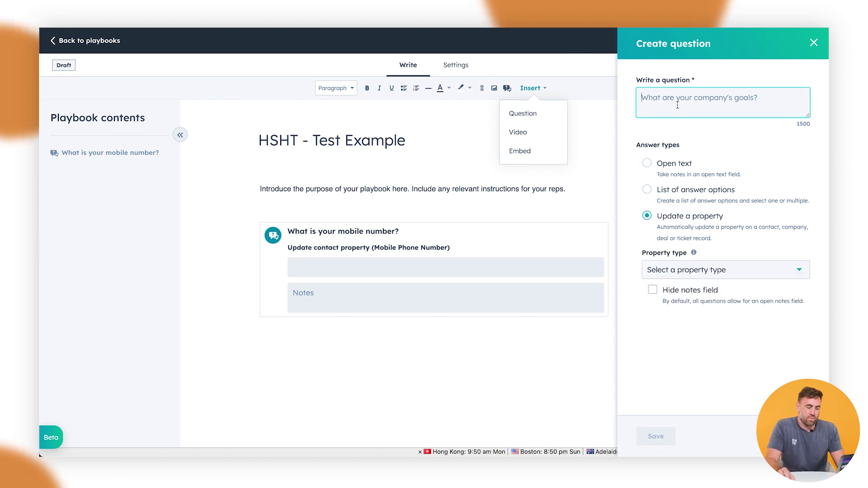
type("What is your comp")
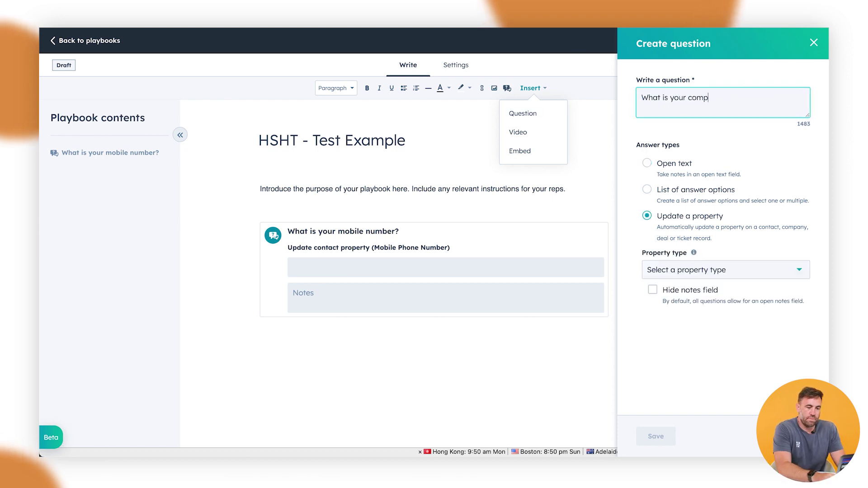
type("any Name")
key("BackSpace")
key("BackSpace")
key("BackSpace")
key("BackSpace")
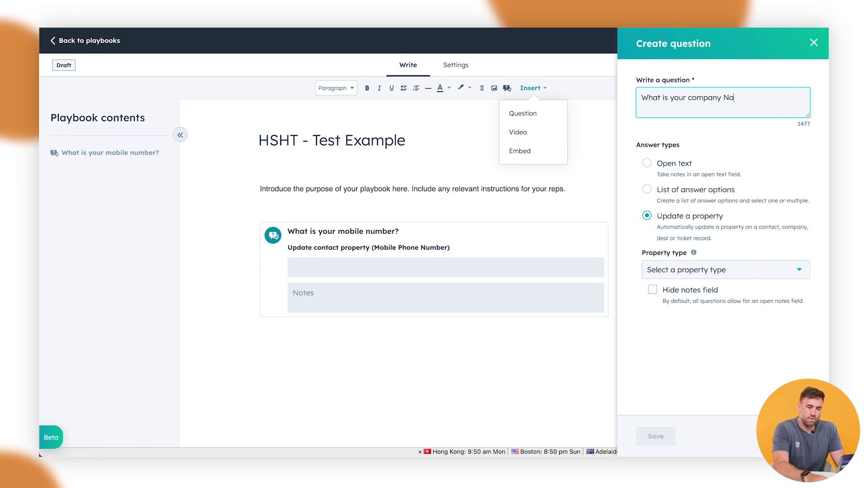
type("name?")
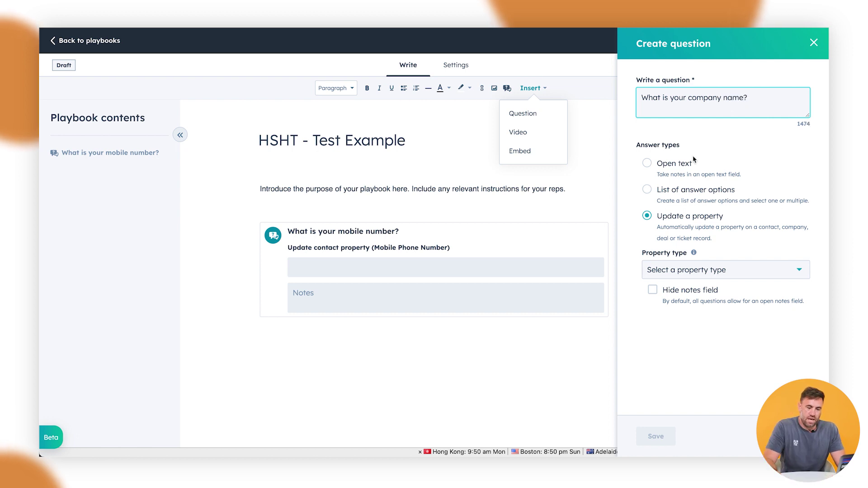
left_click(699, 271)
left_click(692, 337)
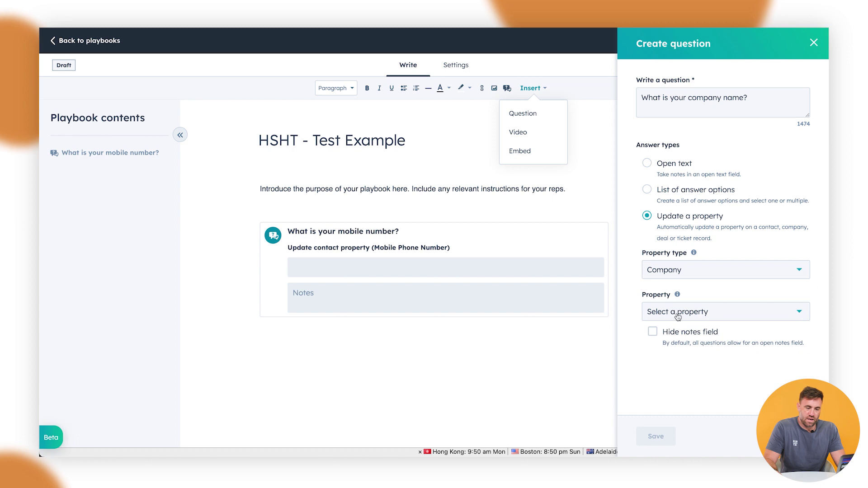
left_click(679, 316)
type("name")
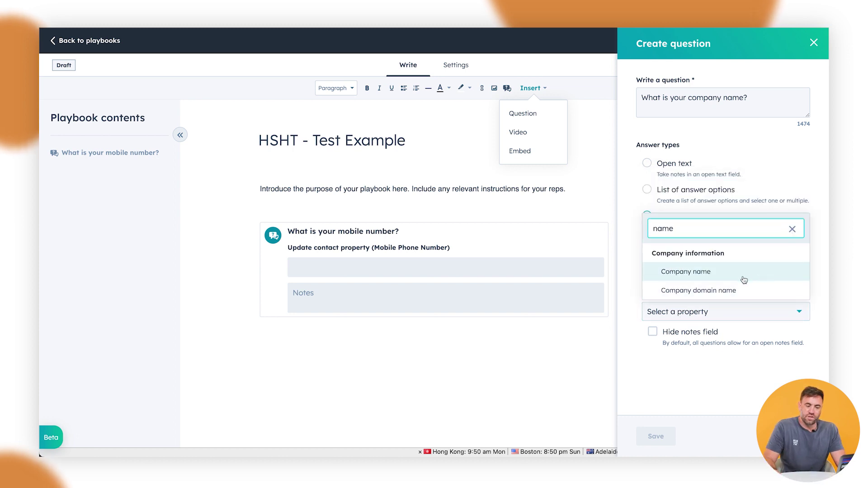
left_click(742, 276)
left_click(655, 436)
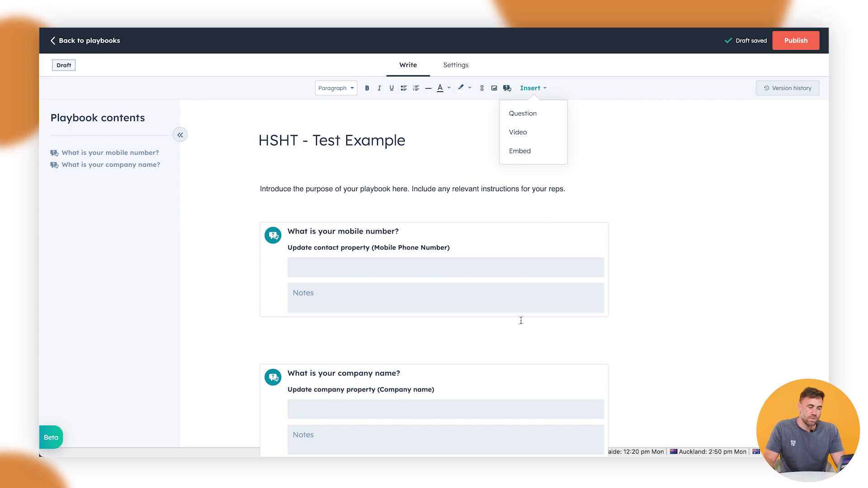
scroll(517, 328, "down", 2)
- Insert a list-of-options question reading 'How much money does the business make per year?'
left_click(350, 377)
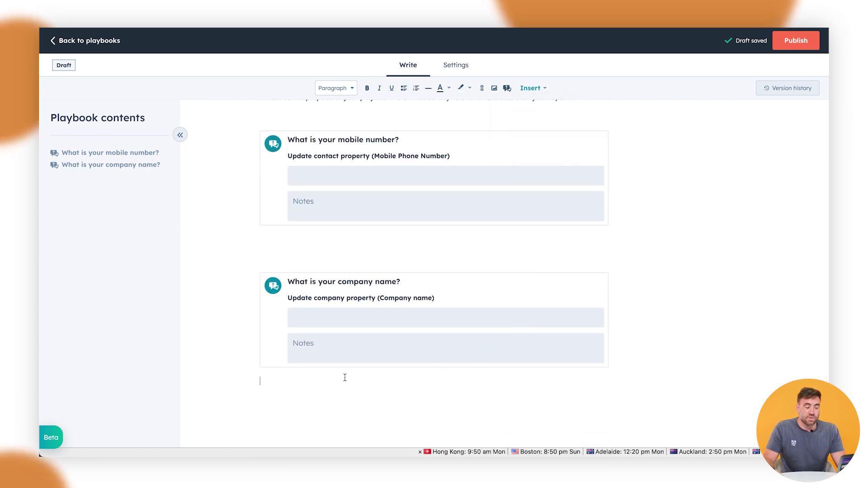
left_click(534, 89)
left_click(546, 115)
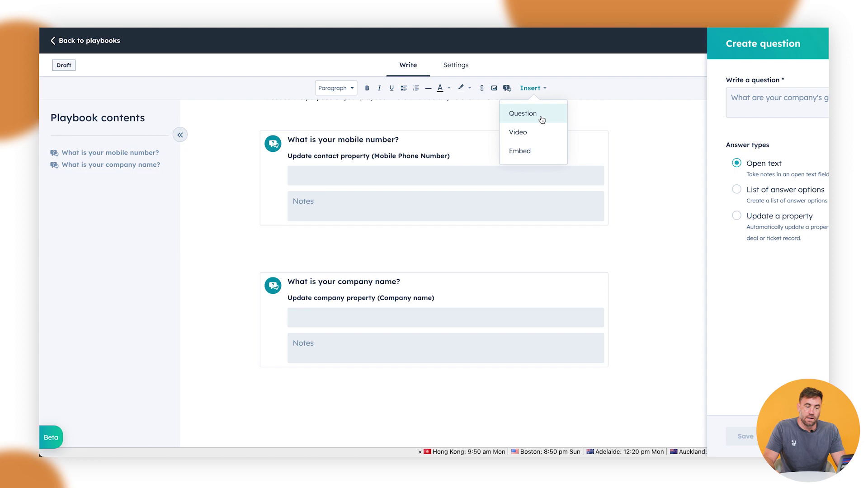
left_click(690, 189)
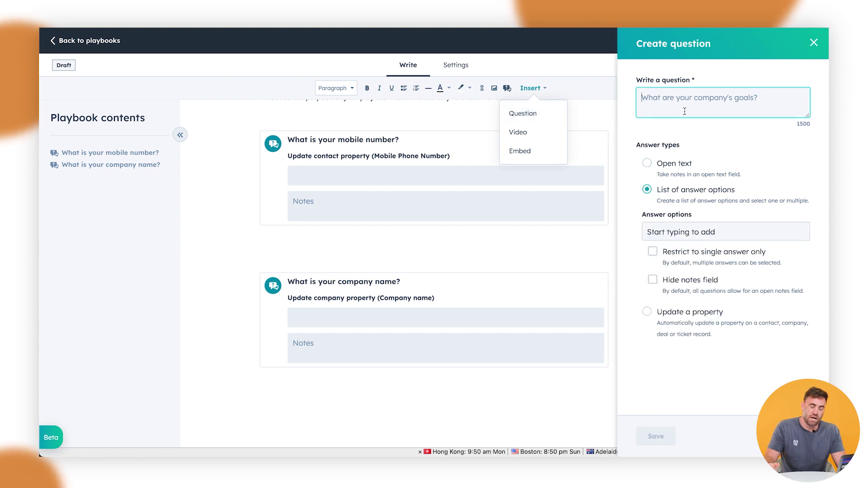
left_click(684, 111)
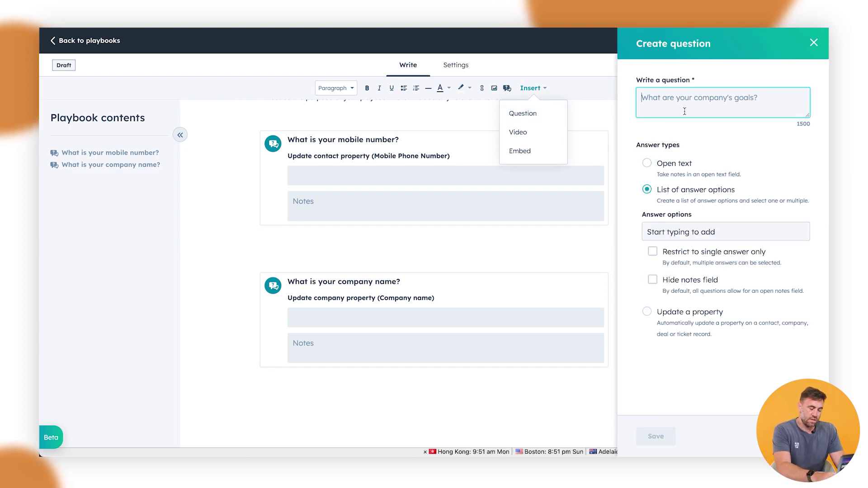
type("How much money ")
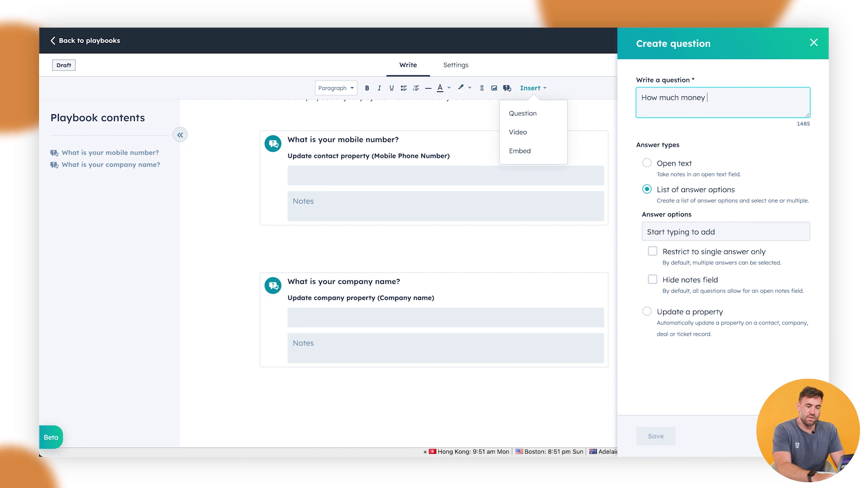
type("does the business make")
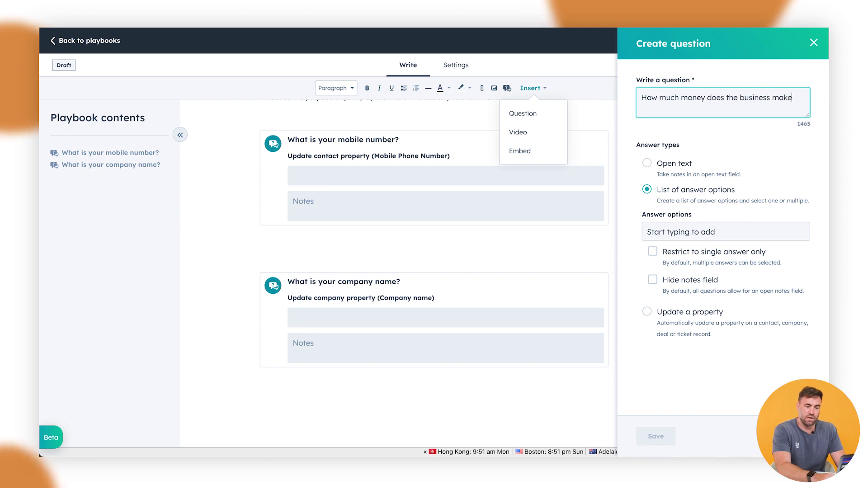
type(" per year?")
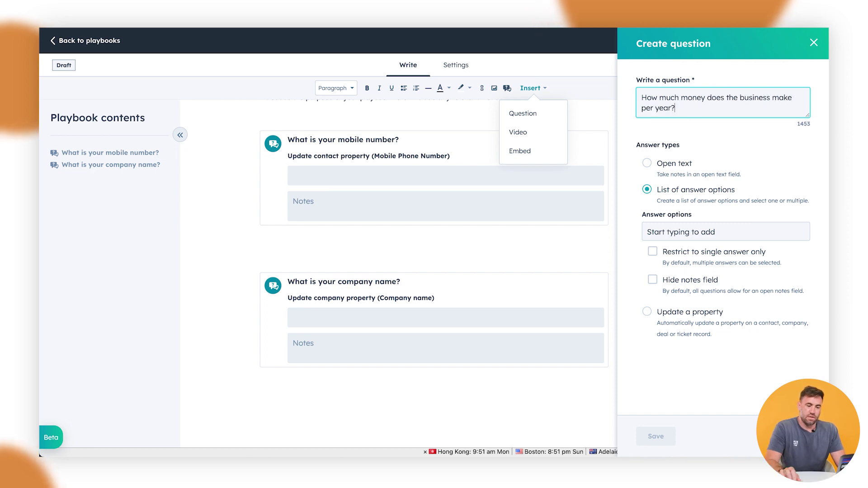
left_click(697, 232)
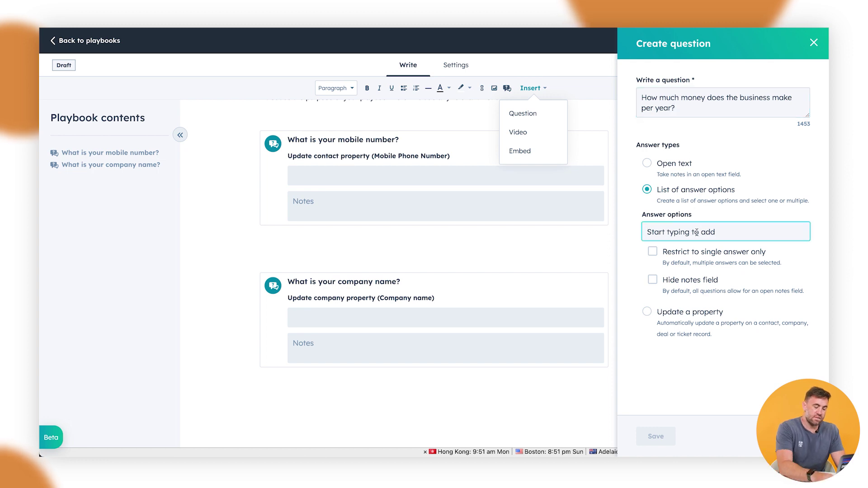
type("0 -100000")
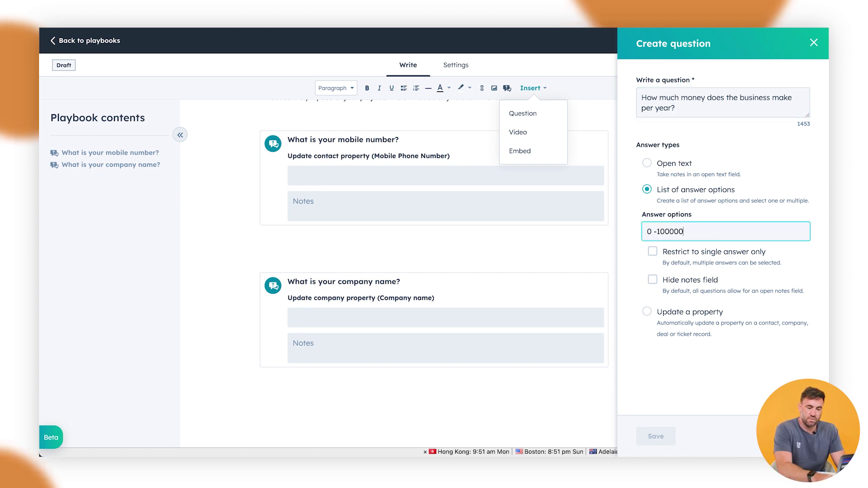
key("Return")
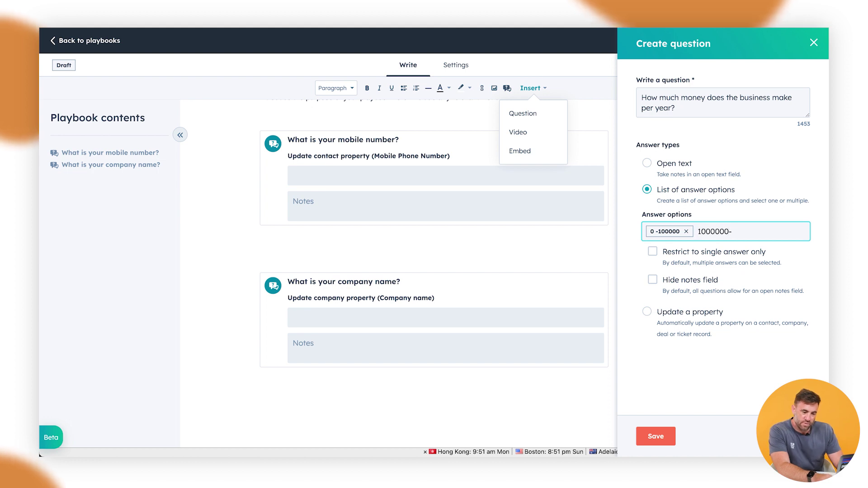
type("1000000-")
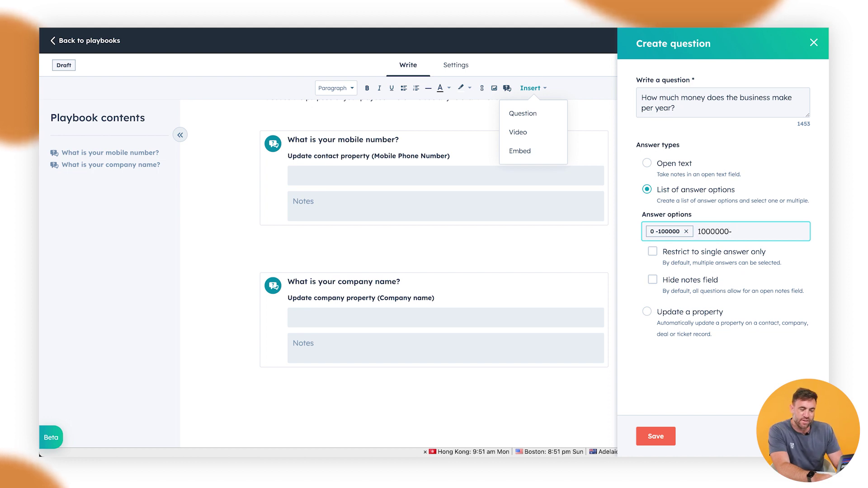
key("BackSpace")
key("BackSpace")
type("-")
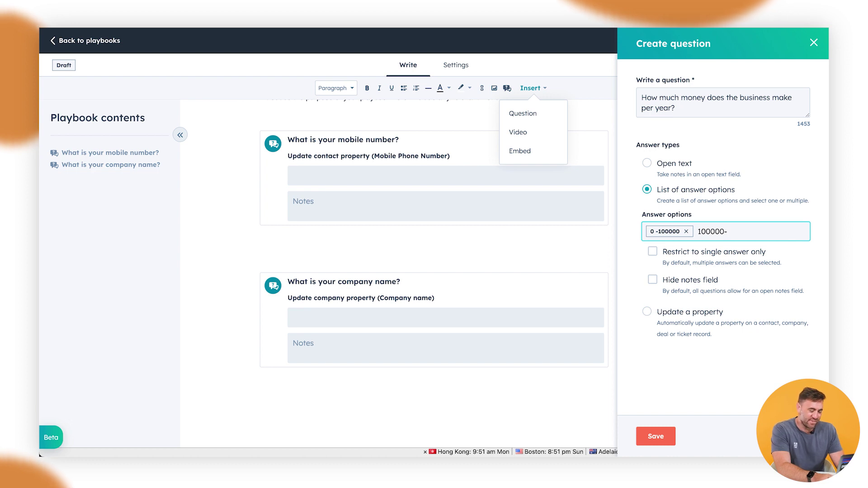
type("1000000")
key("Return")
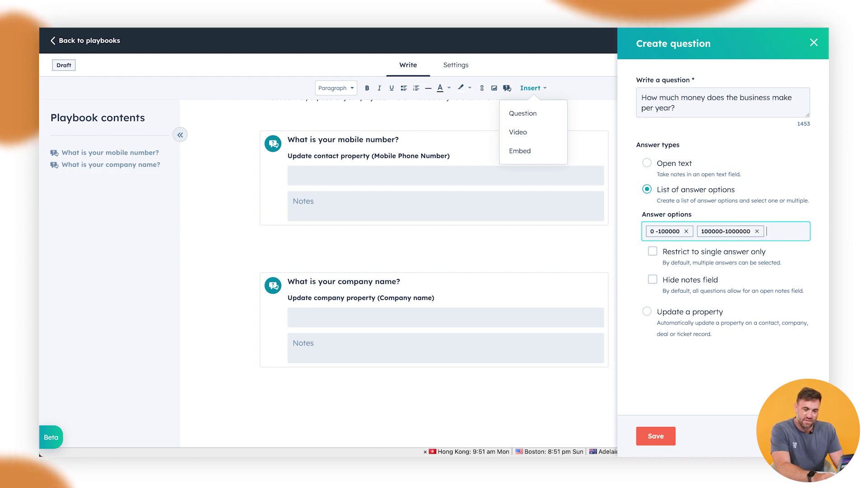
type("1000")
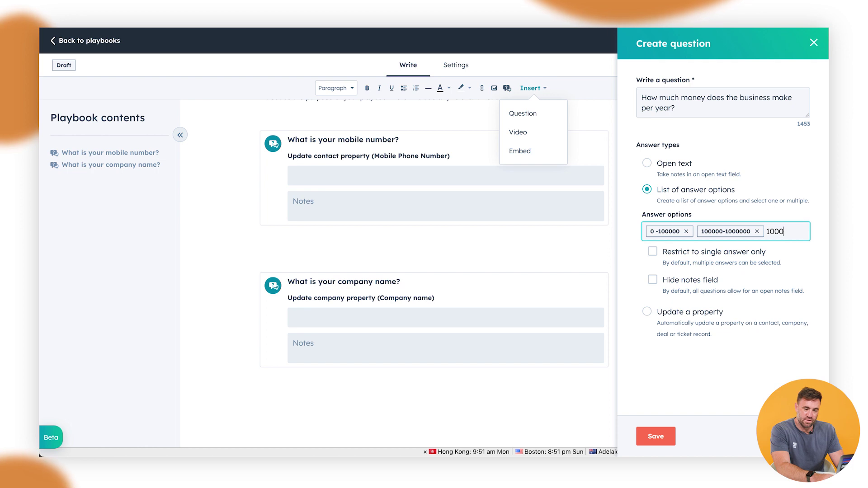
type("000-")
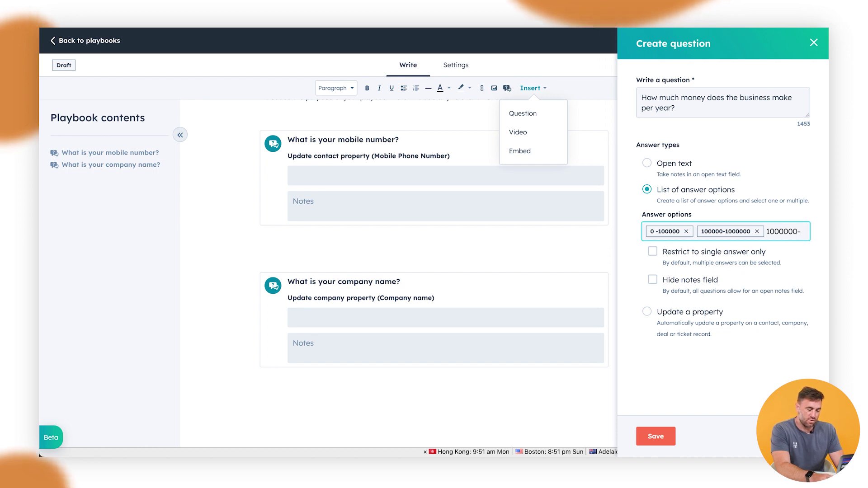
type("5000000")
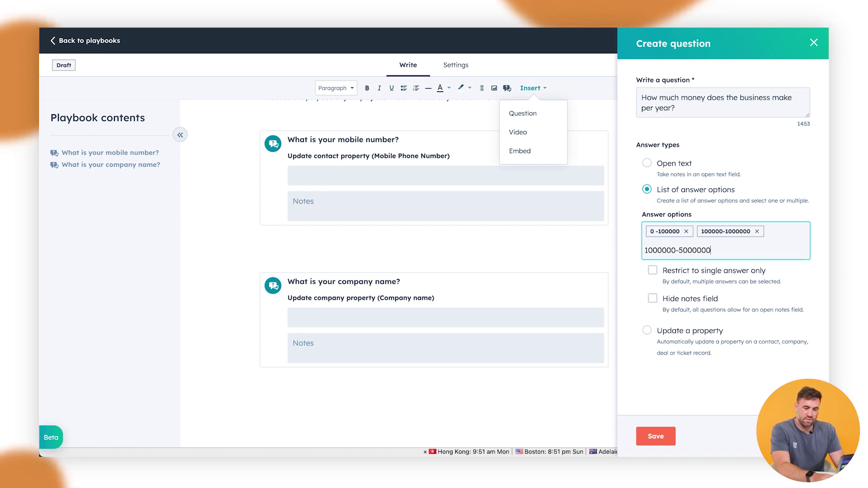
key("Return")
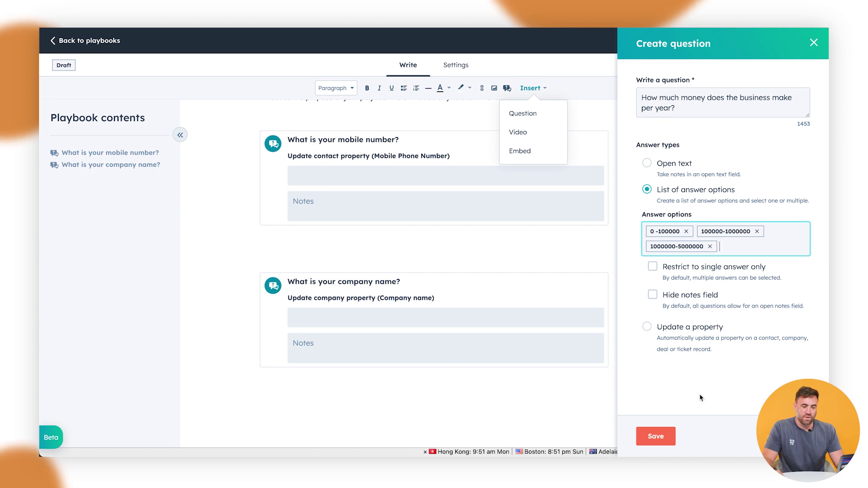
left_click(655, 437)
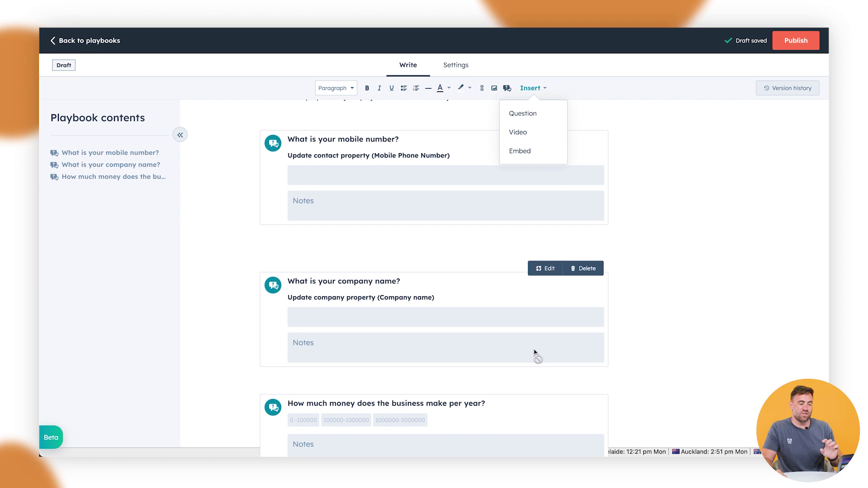
scroll(449, 370, "down", 2)
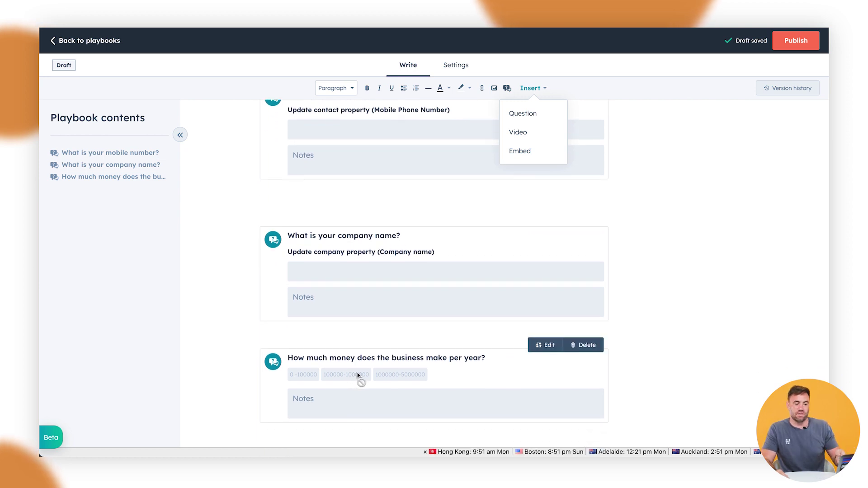
scroll(398, 350, "down", 3)
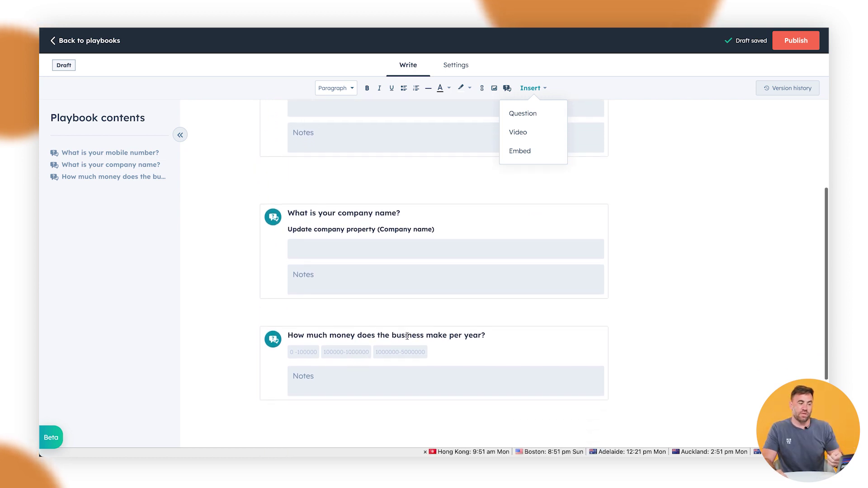
left_click(320, 360)
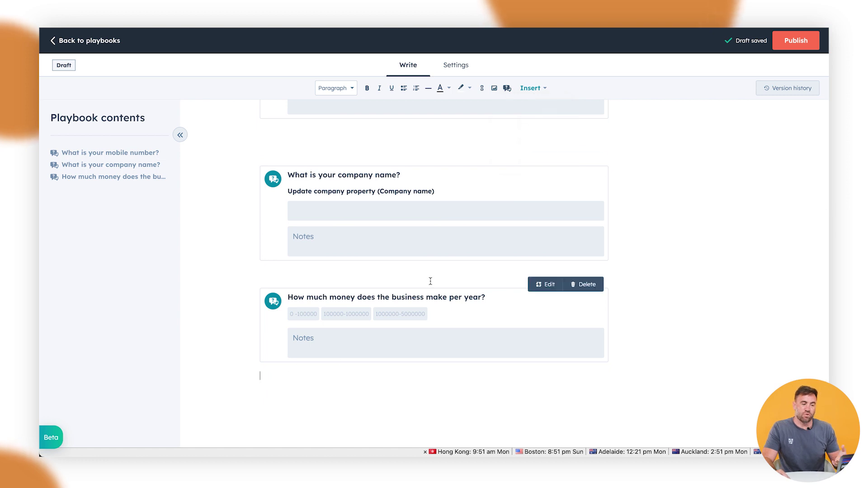
scroll(420, 262, "up", 2)
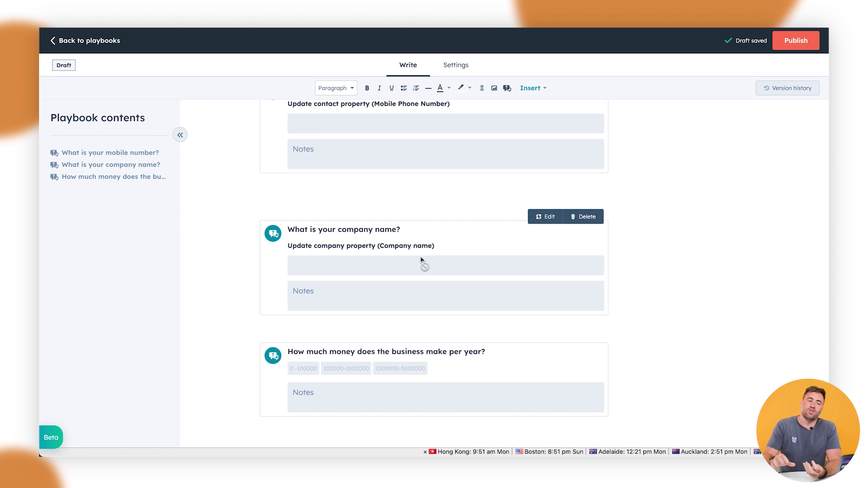
scroll(441, 219, "up", 3)
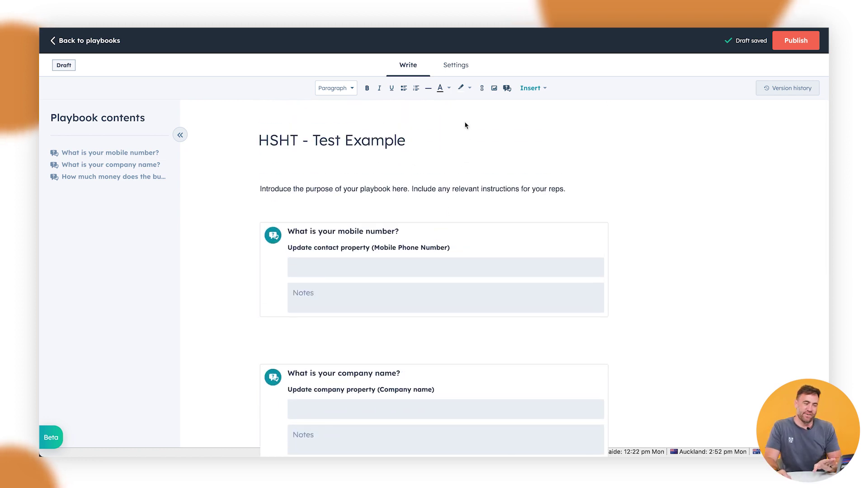
- Publish the playbook, then open the first contact's record from the Contacts list
left_click(457, 72)
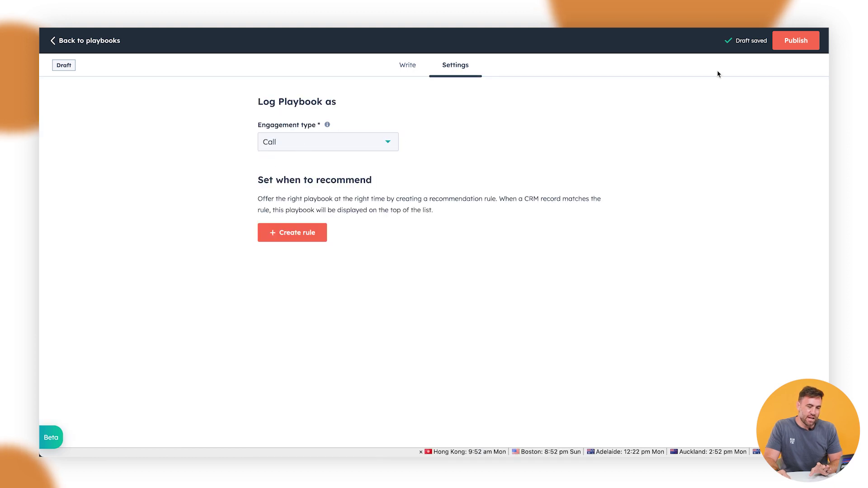
left_click(795, 44)
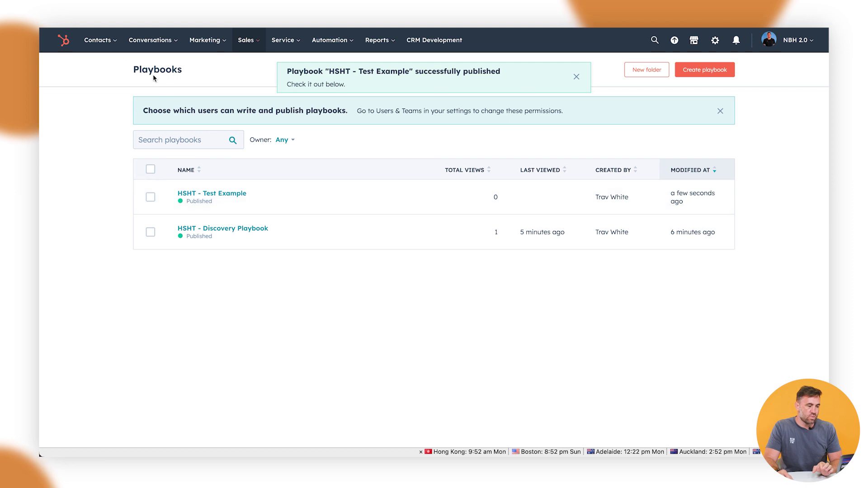
left_click(100, 40)
left_click(103, 69)
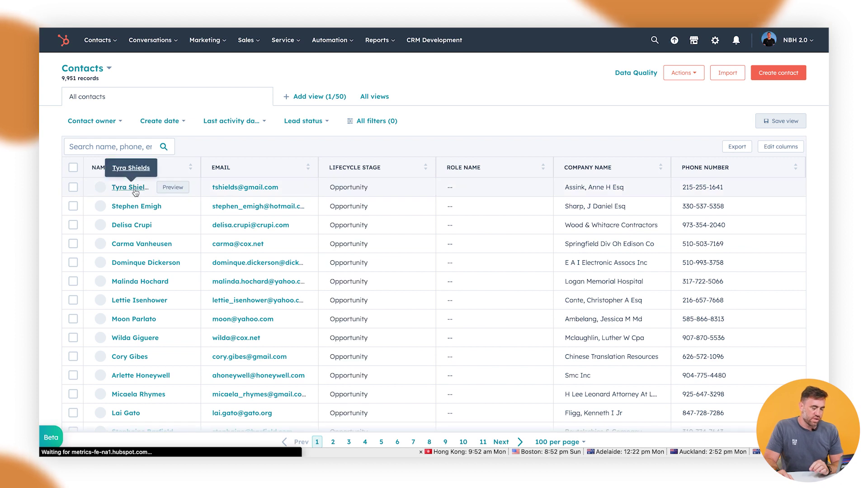
left_click(134, 190)
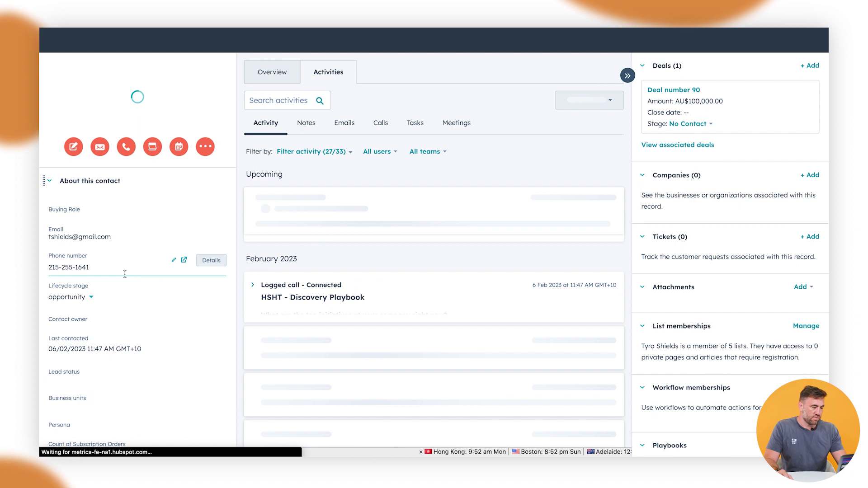
scroll(118, 275, "down", 5)
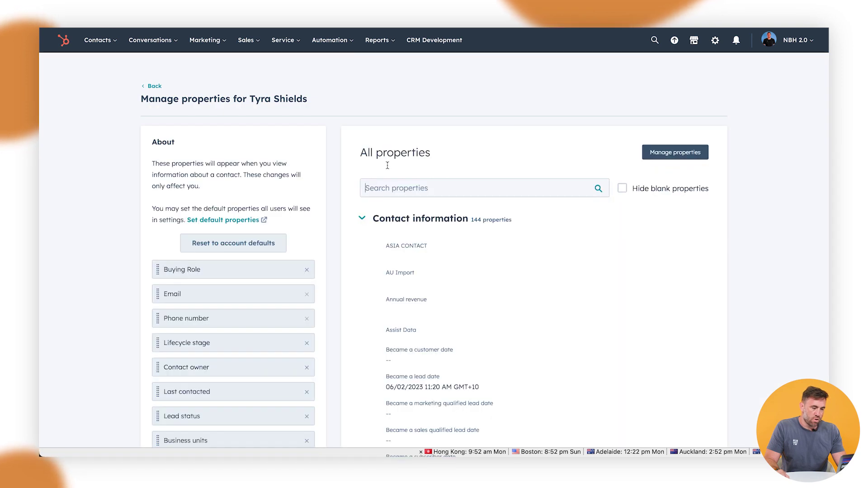
- Add Mobile phone number to the About section under Phone number and return to the record
left_click(392, 188)
type("mobile")
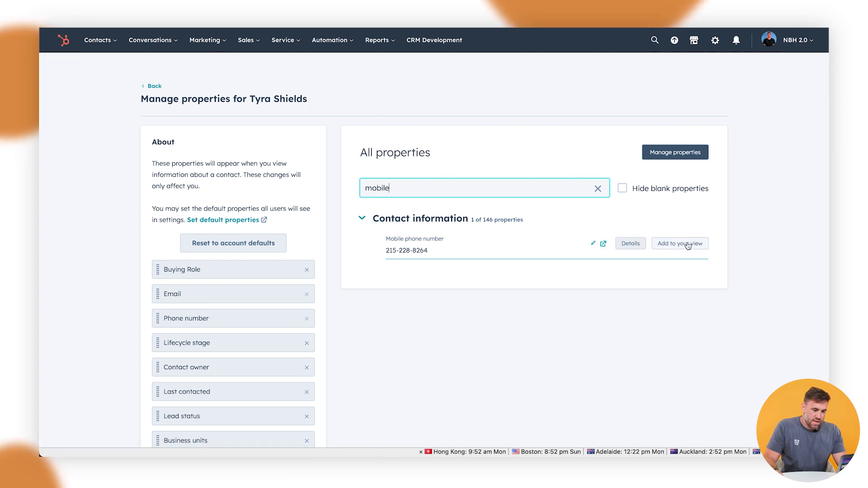
left_click(688, 246)
scroll(207, 352, "down", 5)
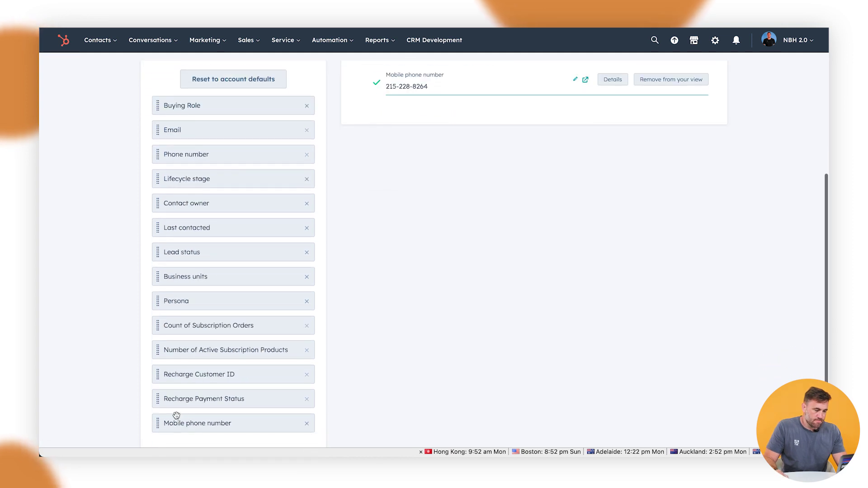
left_click_drag(176, 415, 156, 170)
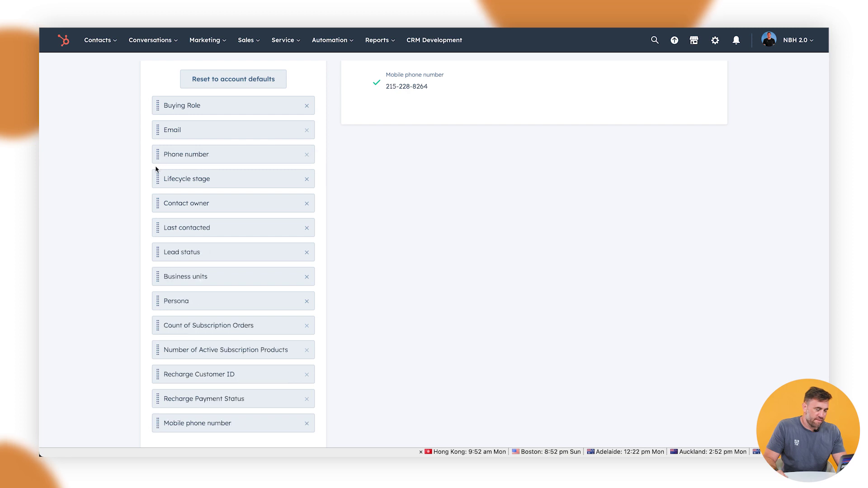
scroll(156, 169, "up", 5)
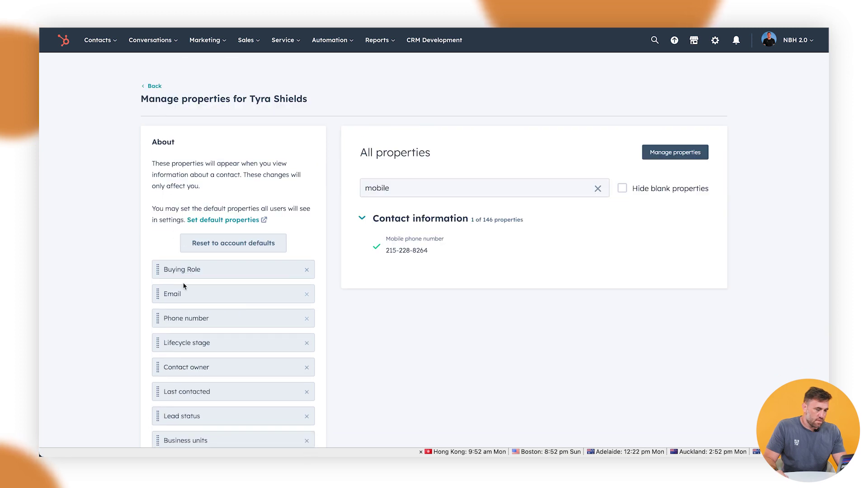
scroll(184, 286, "down", 5)
left_click_drag(164, 403, 158, 149)
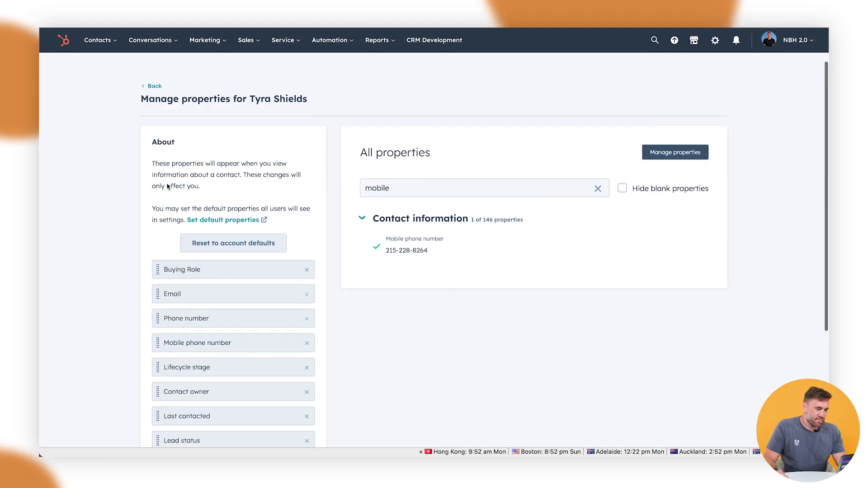
left_click(154, 86)
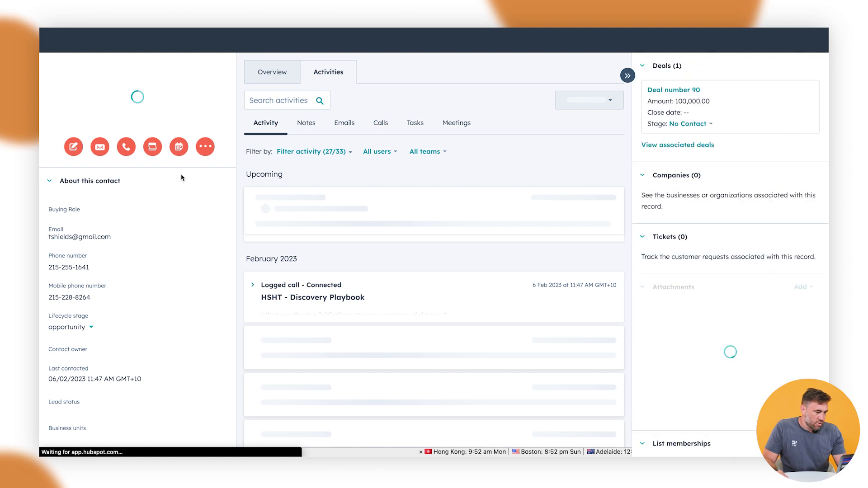
- Delete the contact's current mobile phone number and save the emptied field
left_click(93, 298)
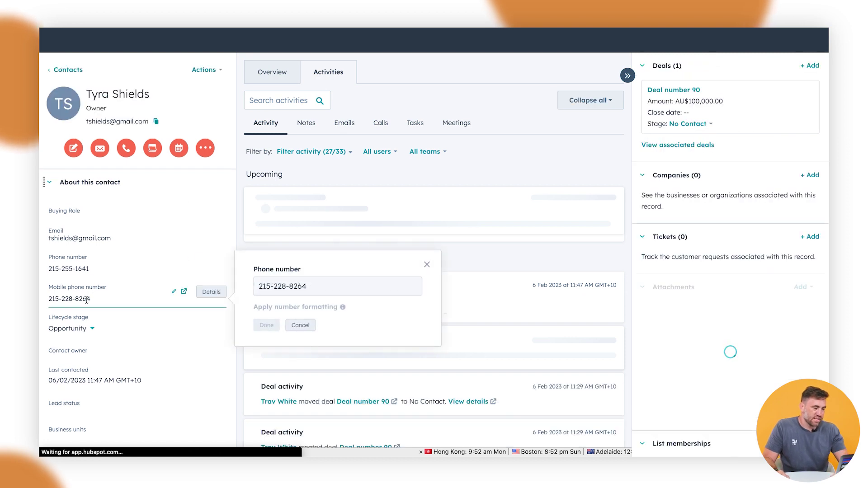
key("BackSpace")
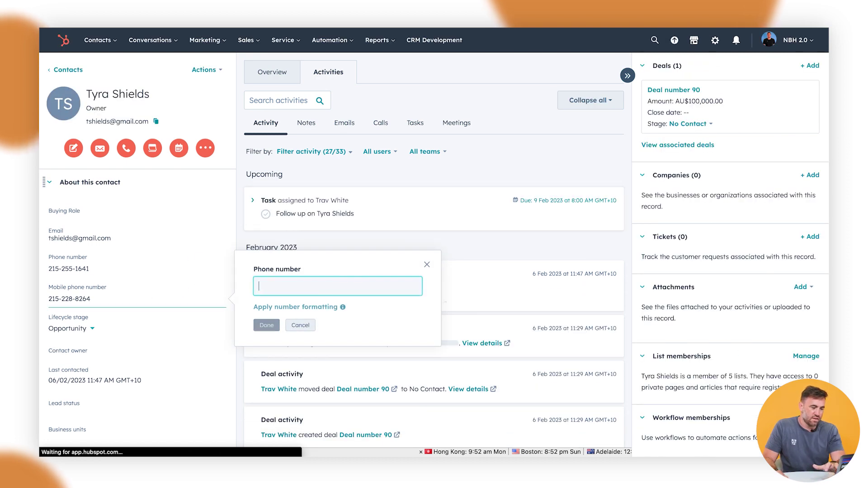
left_click(267, 325)
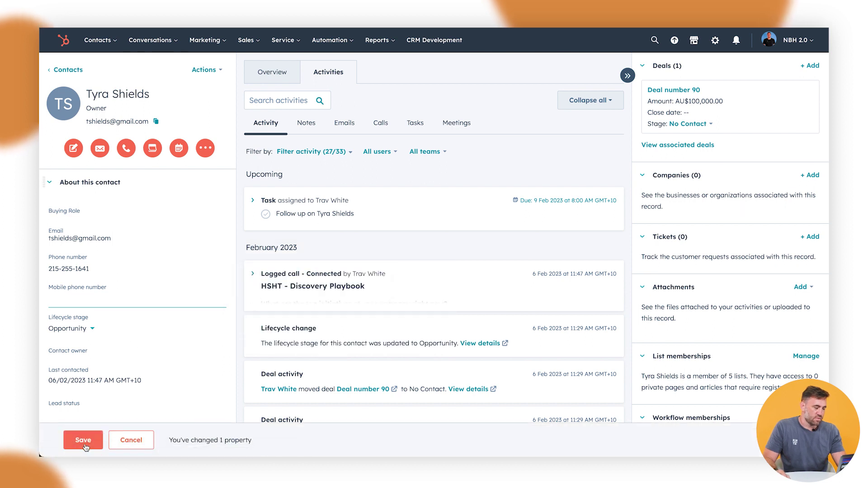
left_click(84, 445)
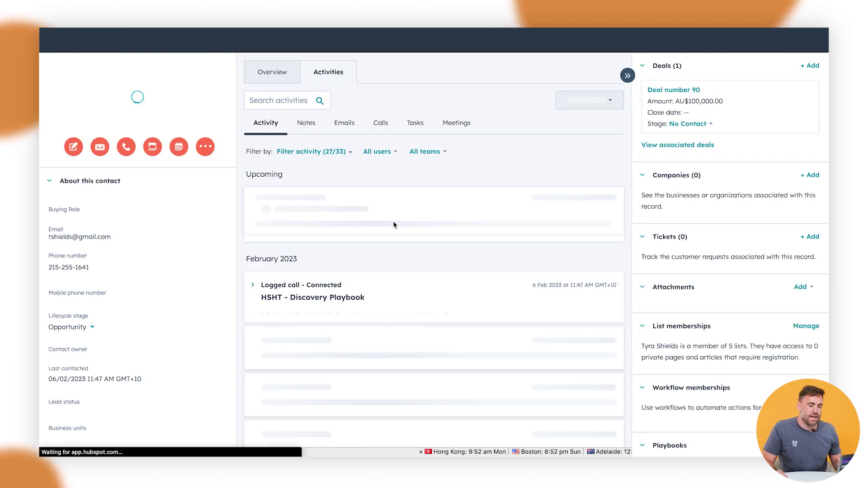
scroll(750, 357, "down", 4)
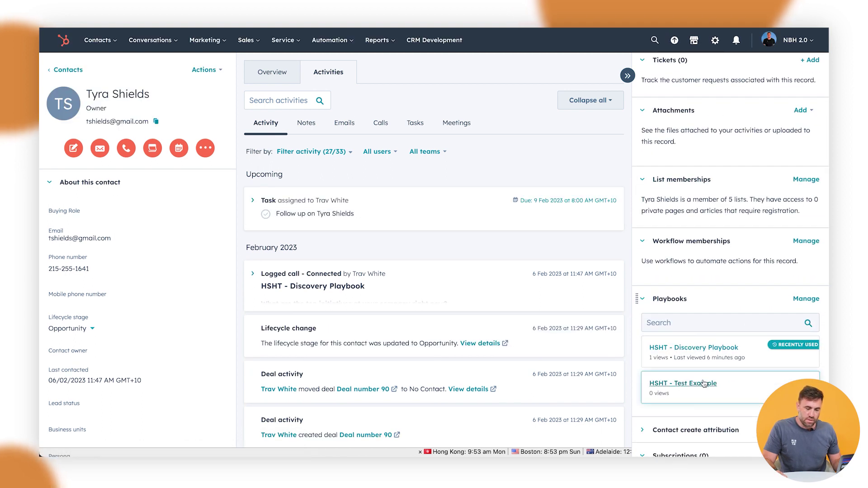
- Open the HSHT - Test Example playbook and answer the mobile question with the new number
scroll(692, 377, "down", 1)
left_click(692, 363)
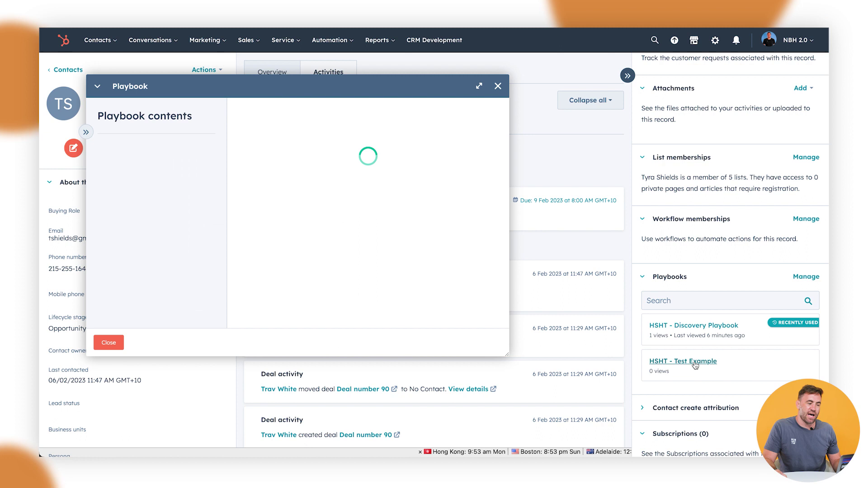
left_click(312, 213)
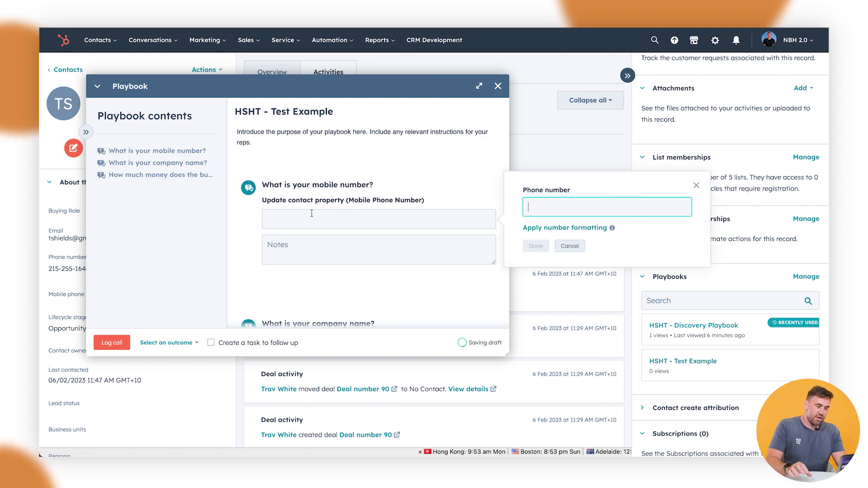
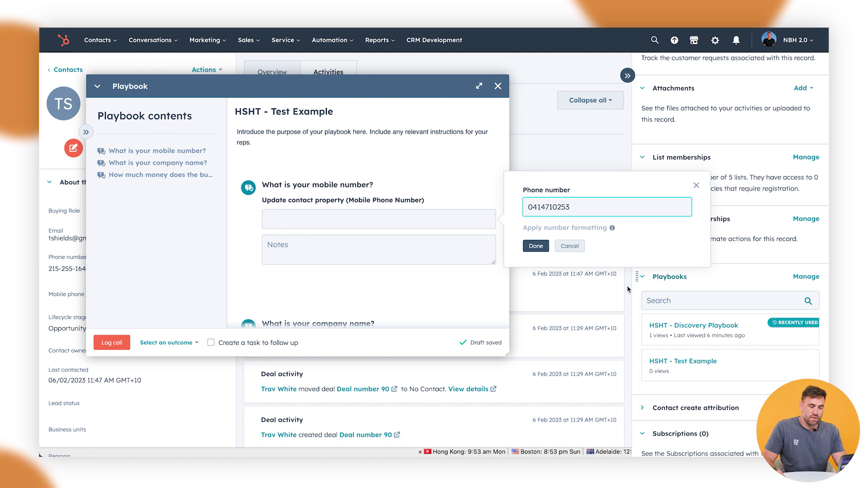
left_click(537, 247)
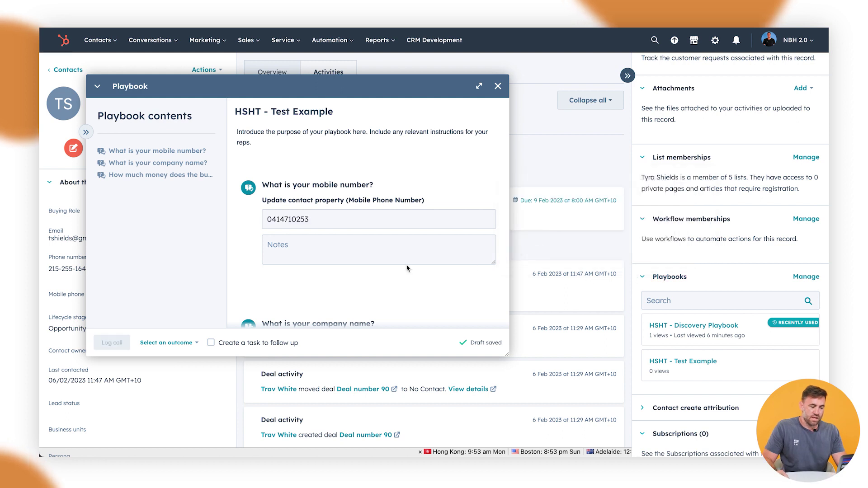
- Add the note 'New Mobile Number' and check the empty company selection list
left_click(363, 251)
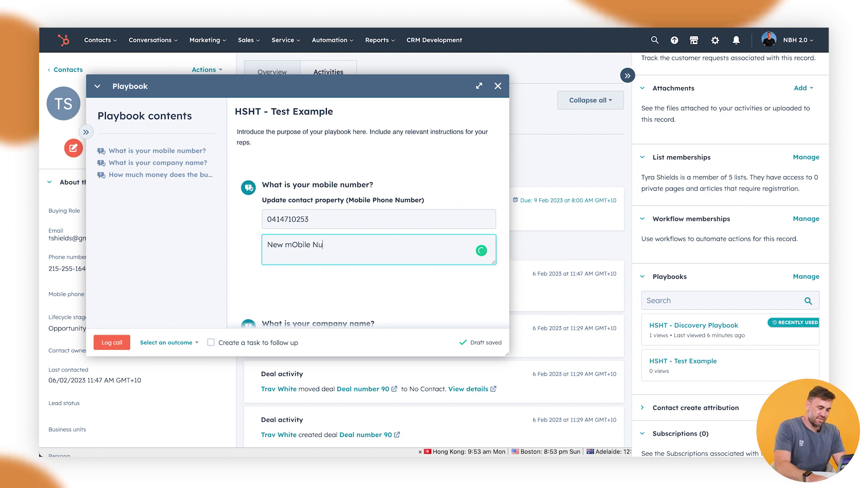
type("New mObil")
key("BackSpace")
key("BackSpace")
key("BackSpace")
key("BackSpace")
key("BackSpace")
type("M")
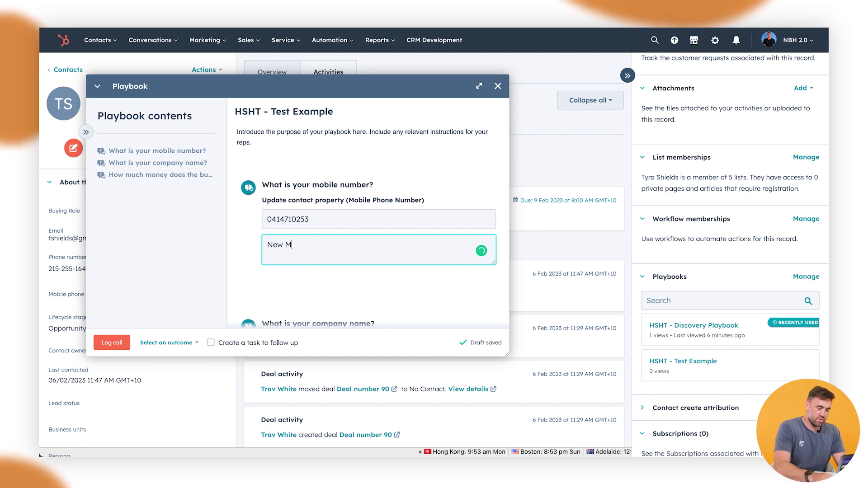
type("obile Number")
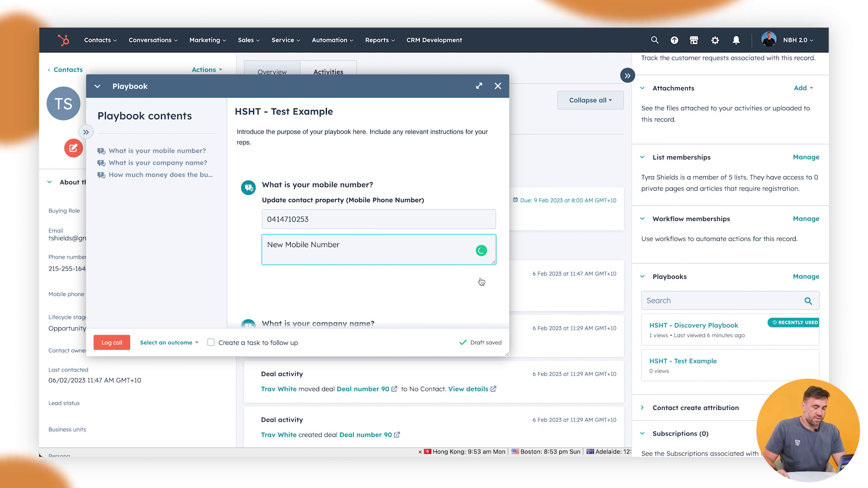
scroll(481, 279, "down", 2)
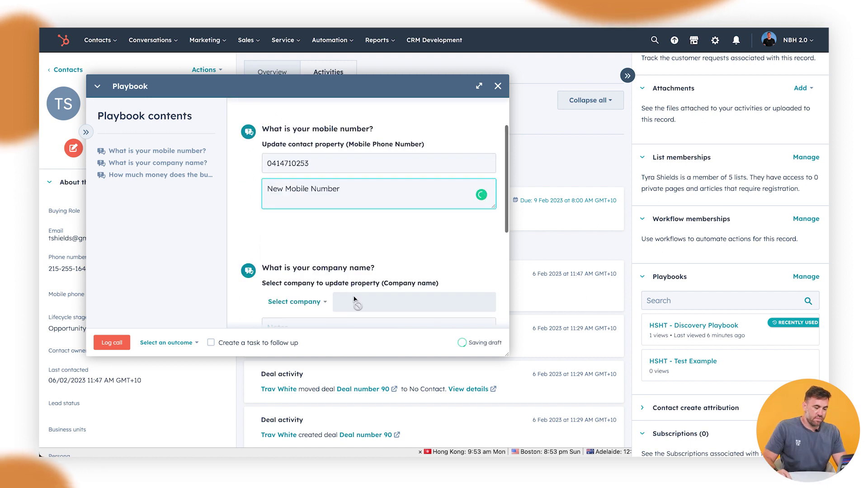
scroll(337, 302, "down", 1)
left_click(317, 269)
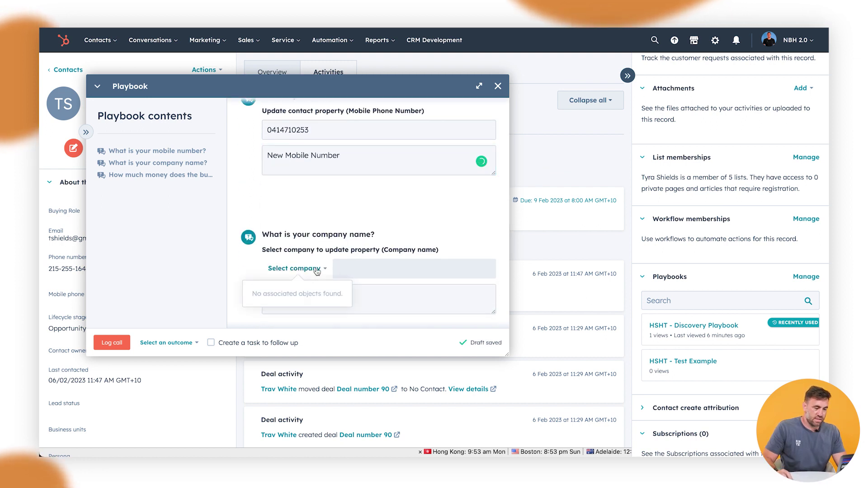
left_click(347, 272)
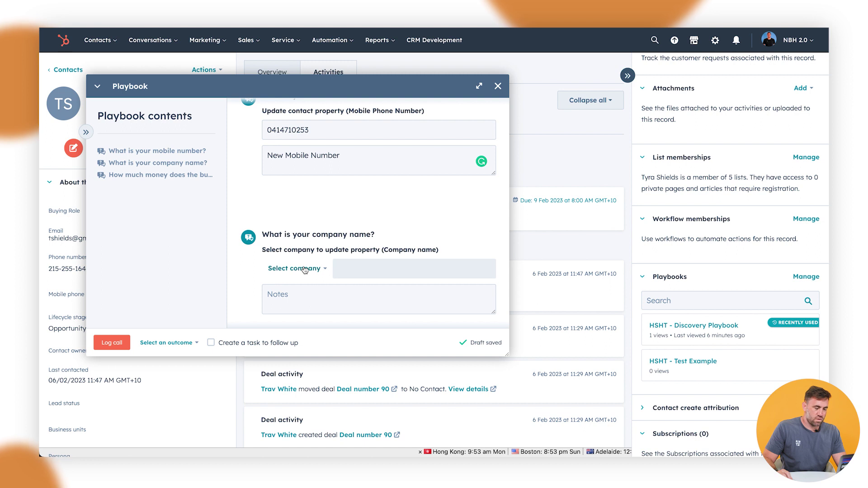
scroll(316, 253, "up", 3)
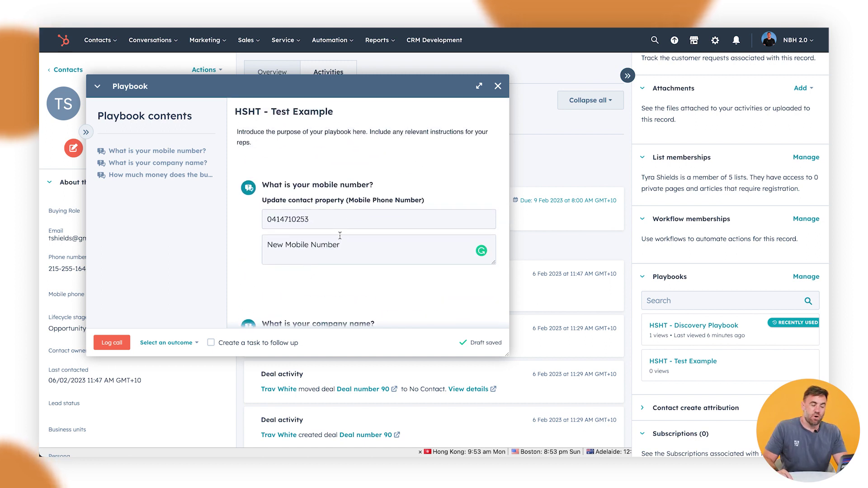
- Log the playbook call with outcome Connected and reload the contact page
left_click(170, 343)
left_click(150, 254)
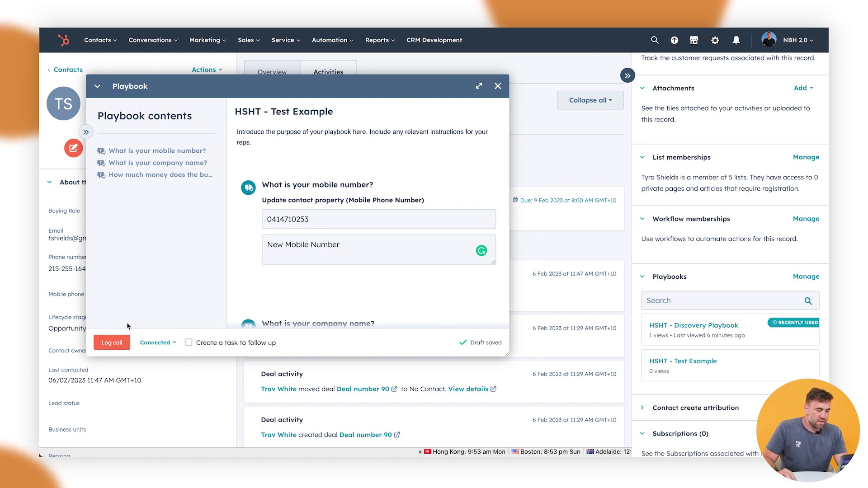
left_click(112, 344)
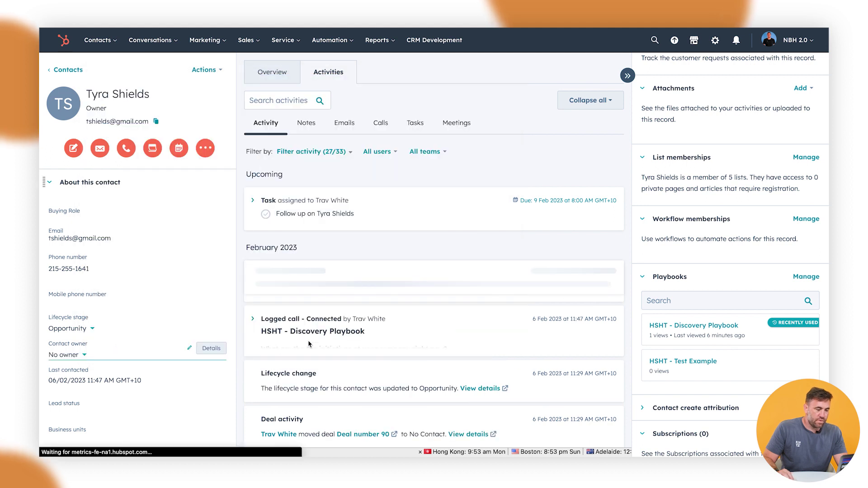
key("super+r")
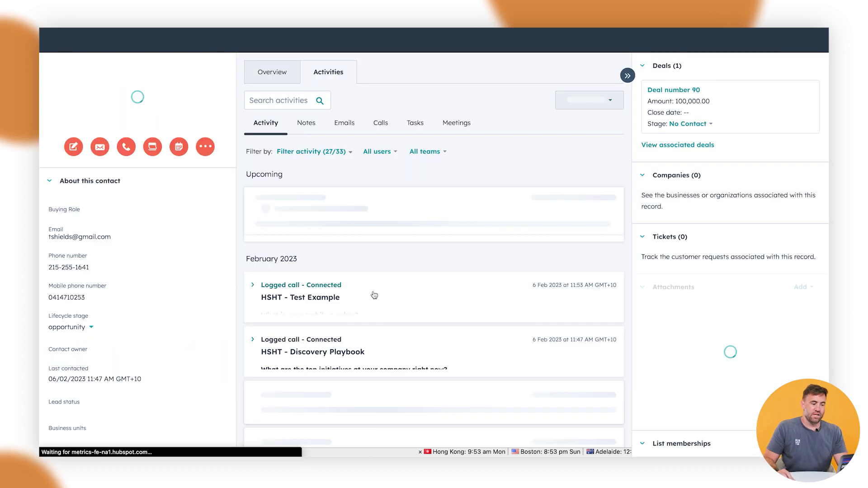